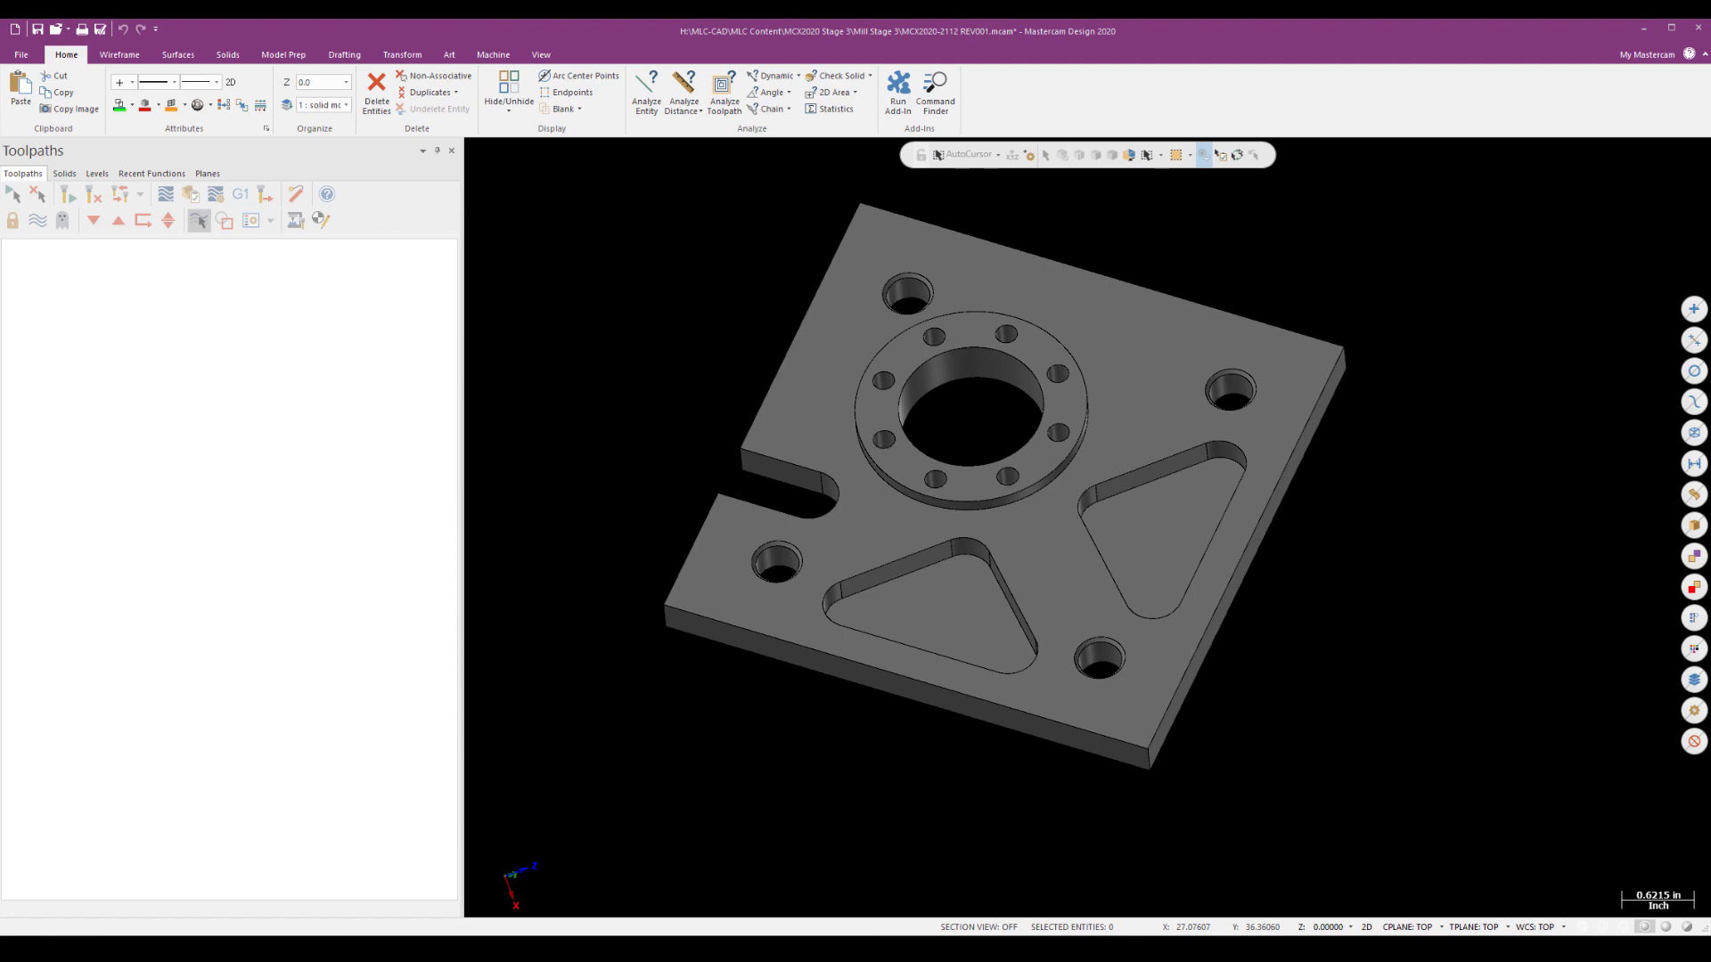
- Orbit the plate model to inspect its bolt-circle boss, corner holes, pockets and slot
mouse_move(1069, 637)
middle_down()
mouse_move(1074, 606)
mouse_move(1026, 636)
mouse_move(1024, 698)
mouse_move(1050, 642)
mouse_move(1051, 677)
mouse_move(1024, 687)
mouse_move(1081, 638)
middle_up()
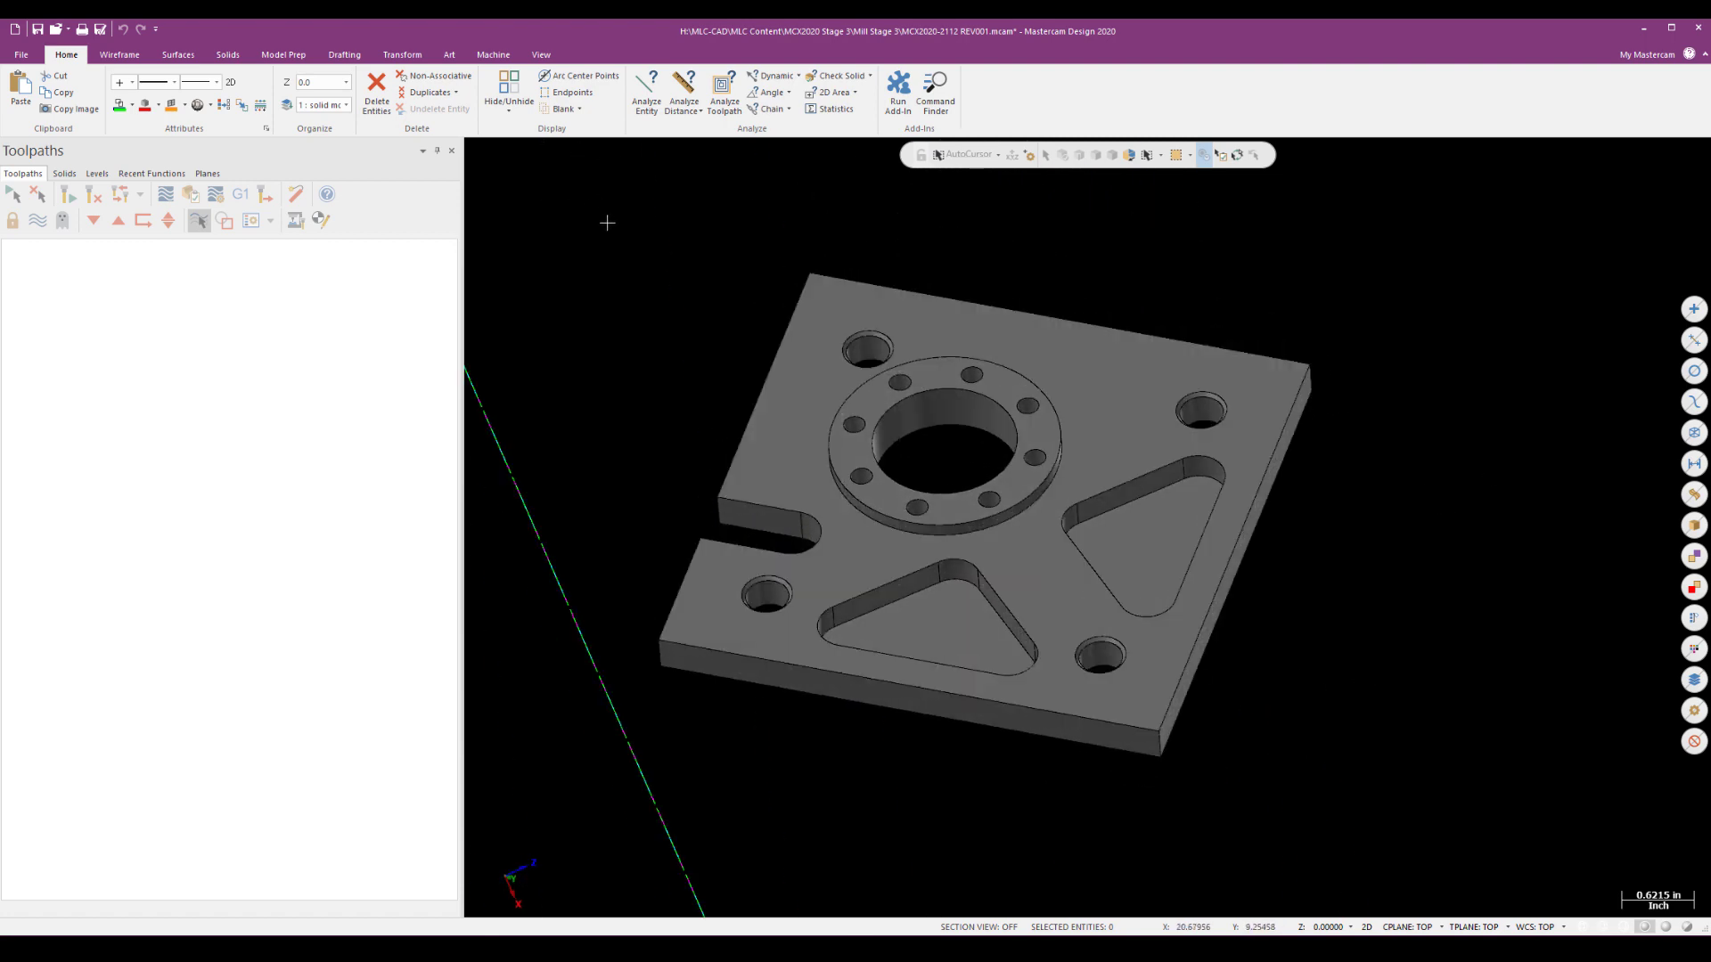
- Discard the plate changes and load HAAS VF4 3X Template.mcam from the Mill Stage 3 folder
click(15, 33)
click(897, 512)
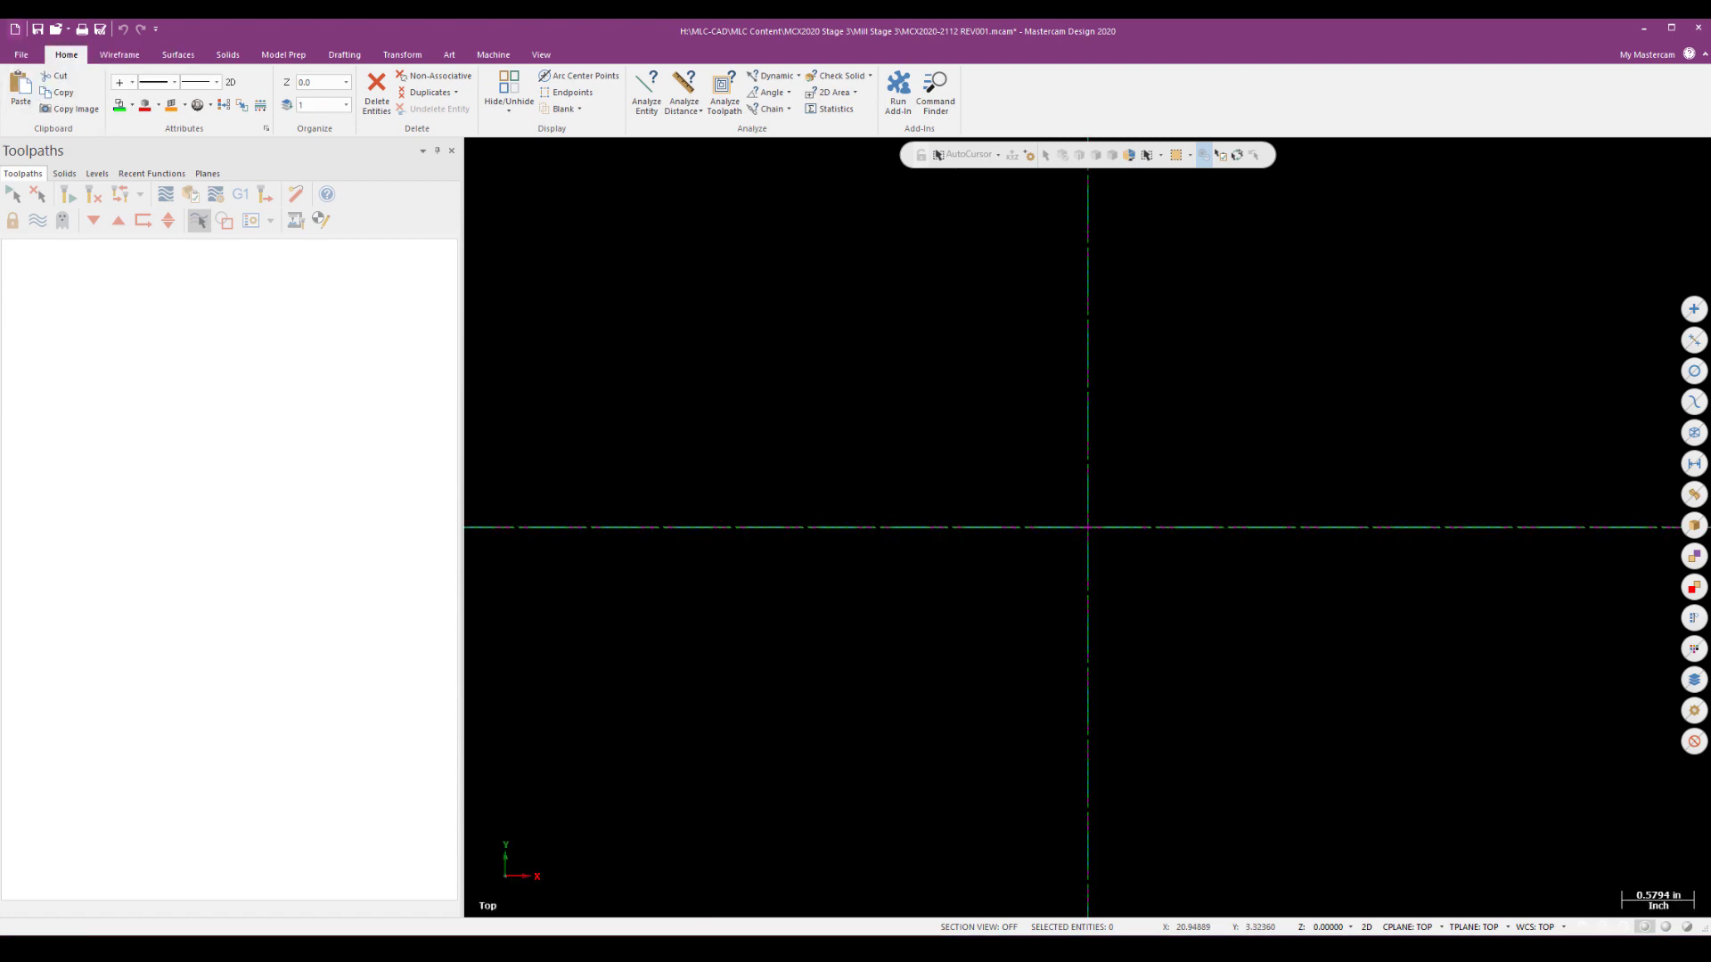
key(alt+Tab)
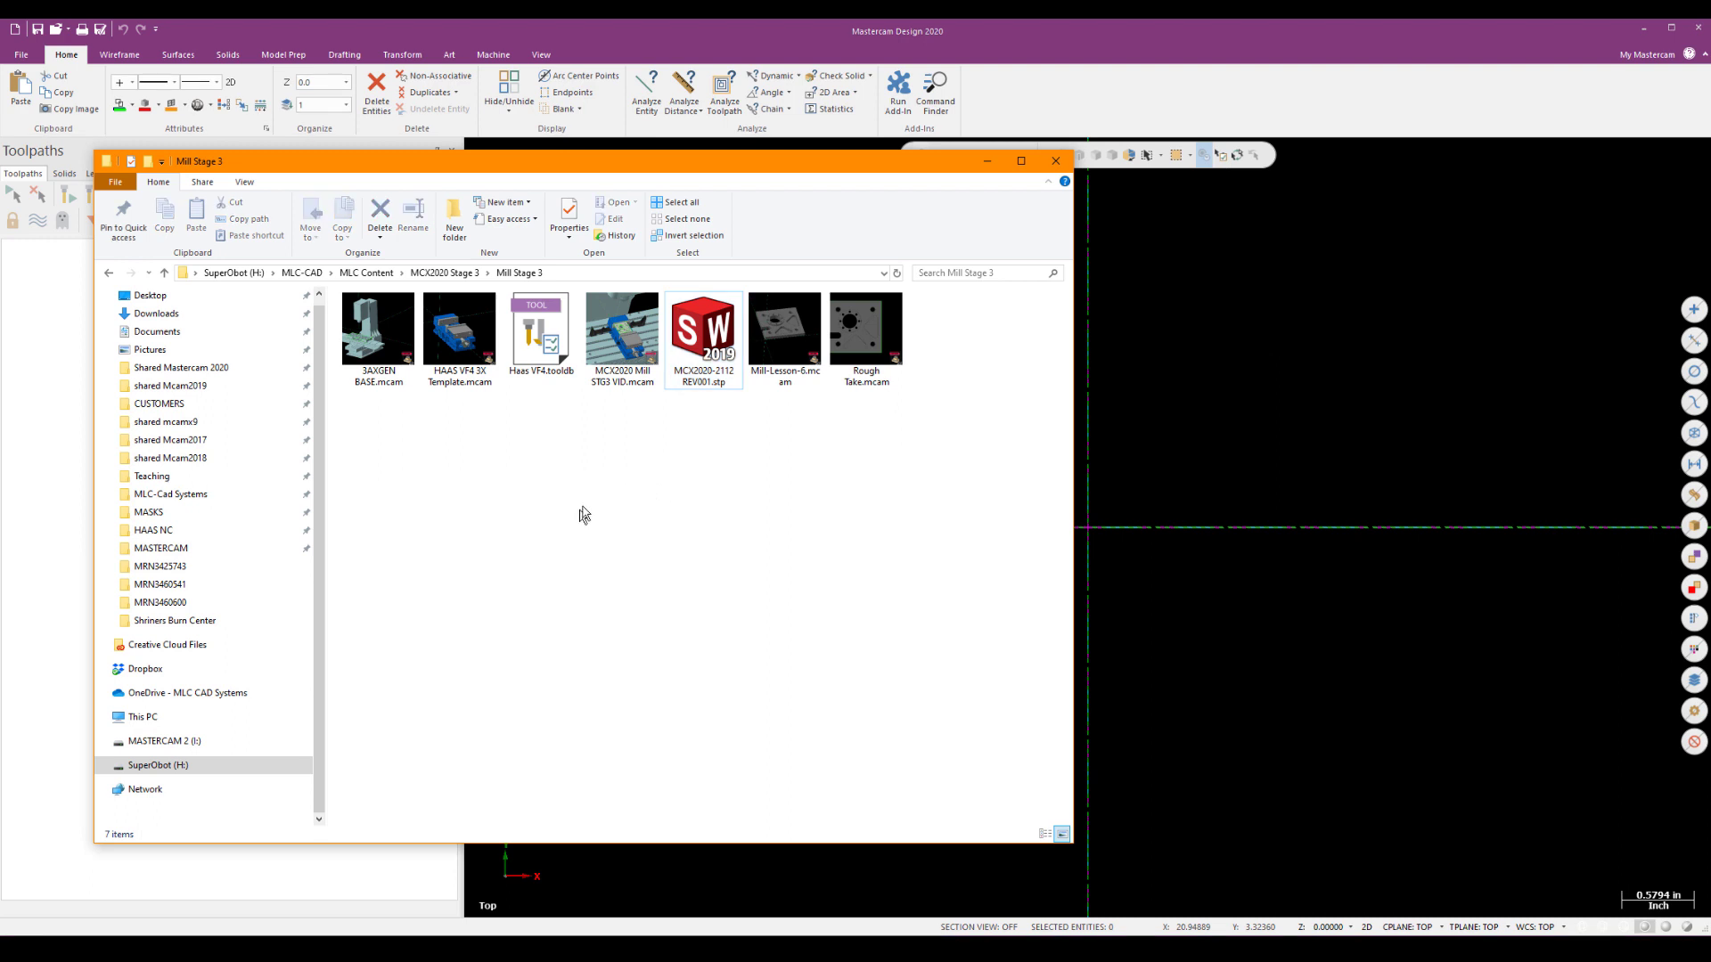
drag(454, 352, 1091, 258)
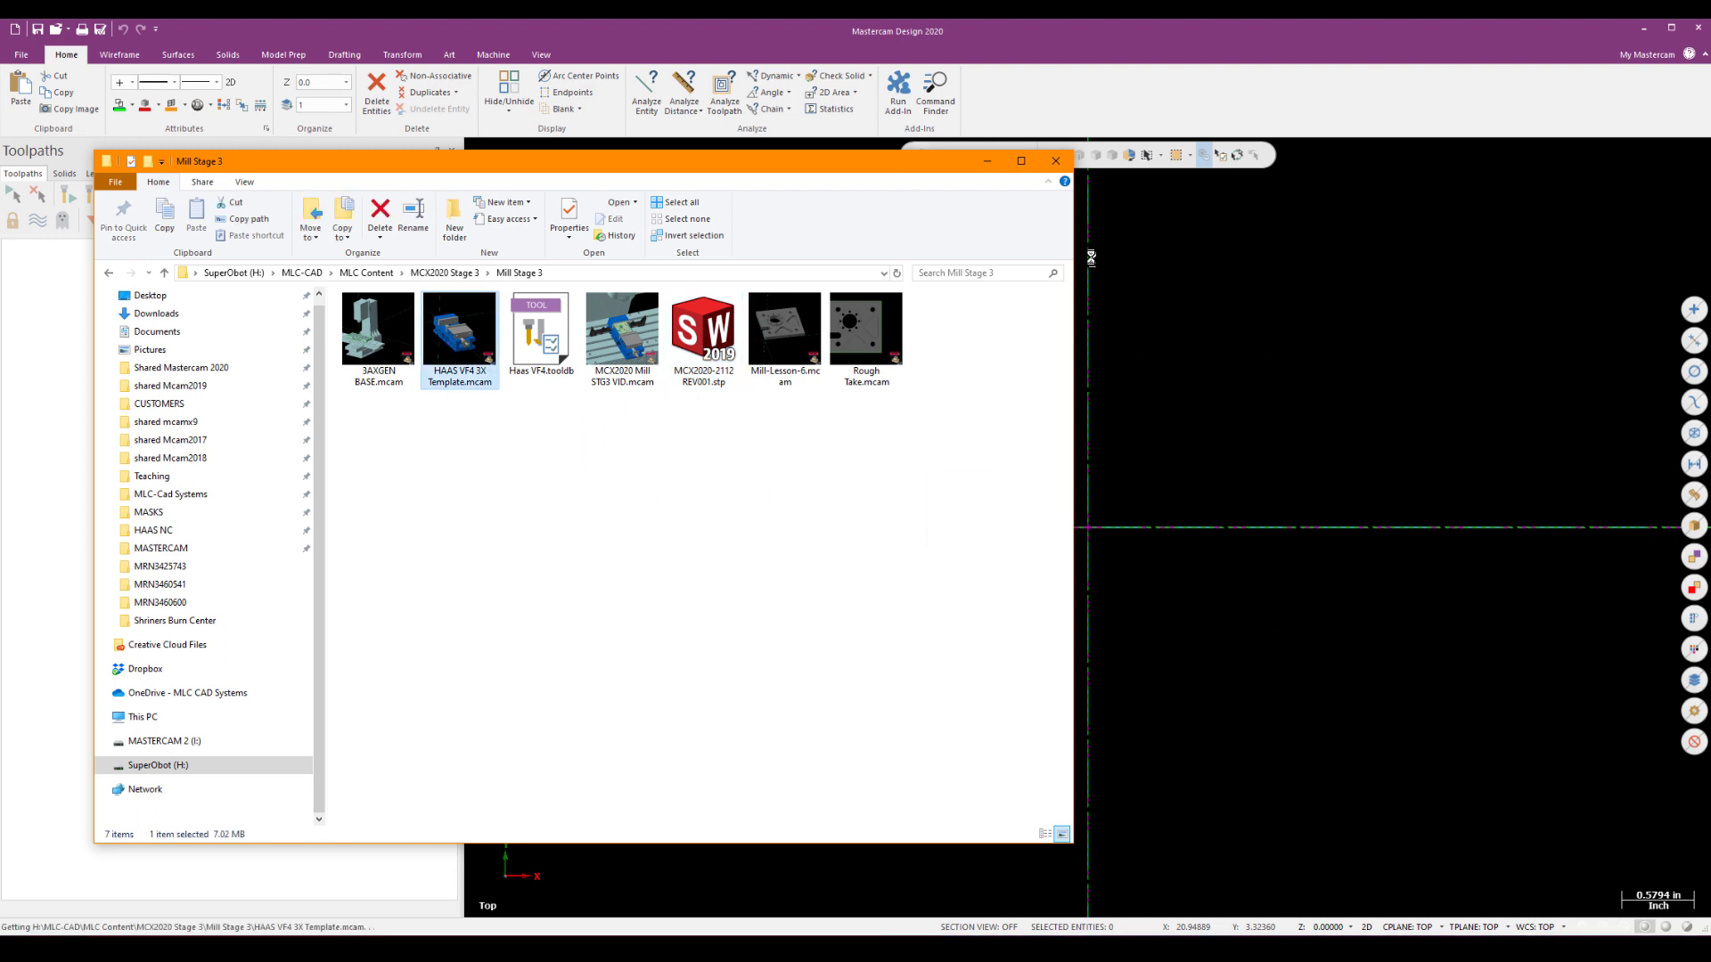
click(988, 163)
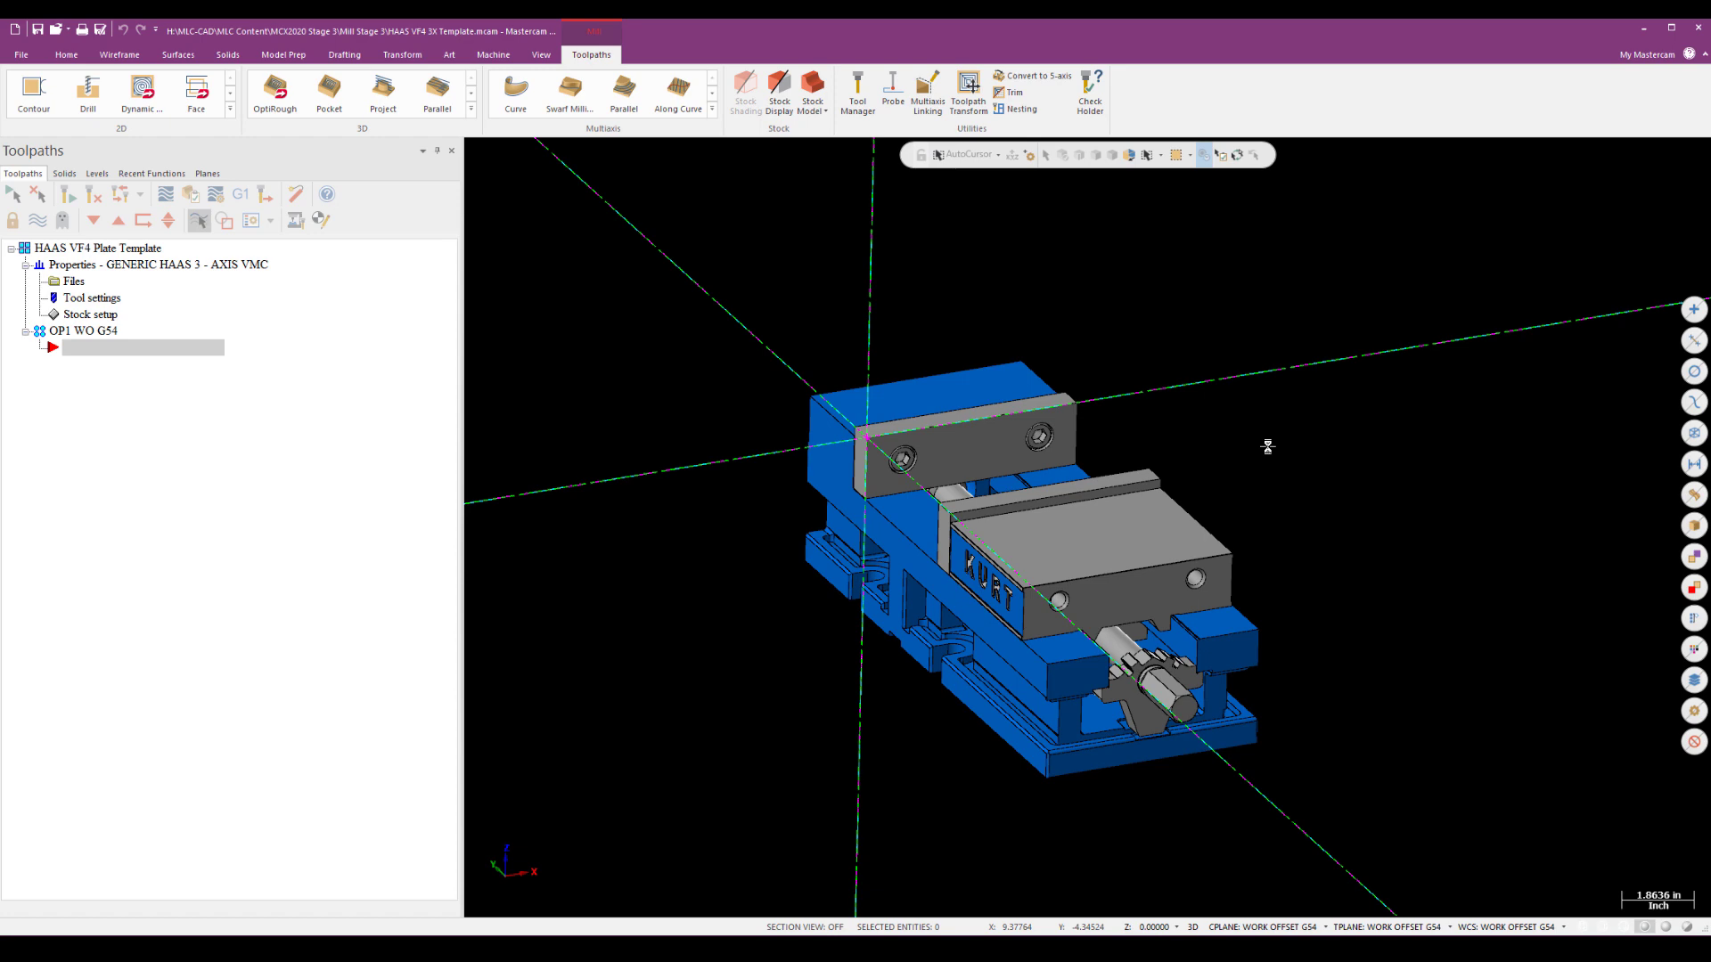
- Zoom in on the vise and list the planes, showing Work Offset G54 at Z -0.375
scroll(1267, 446, up, 2)
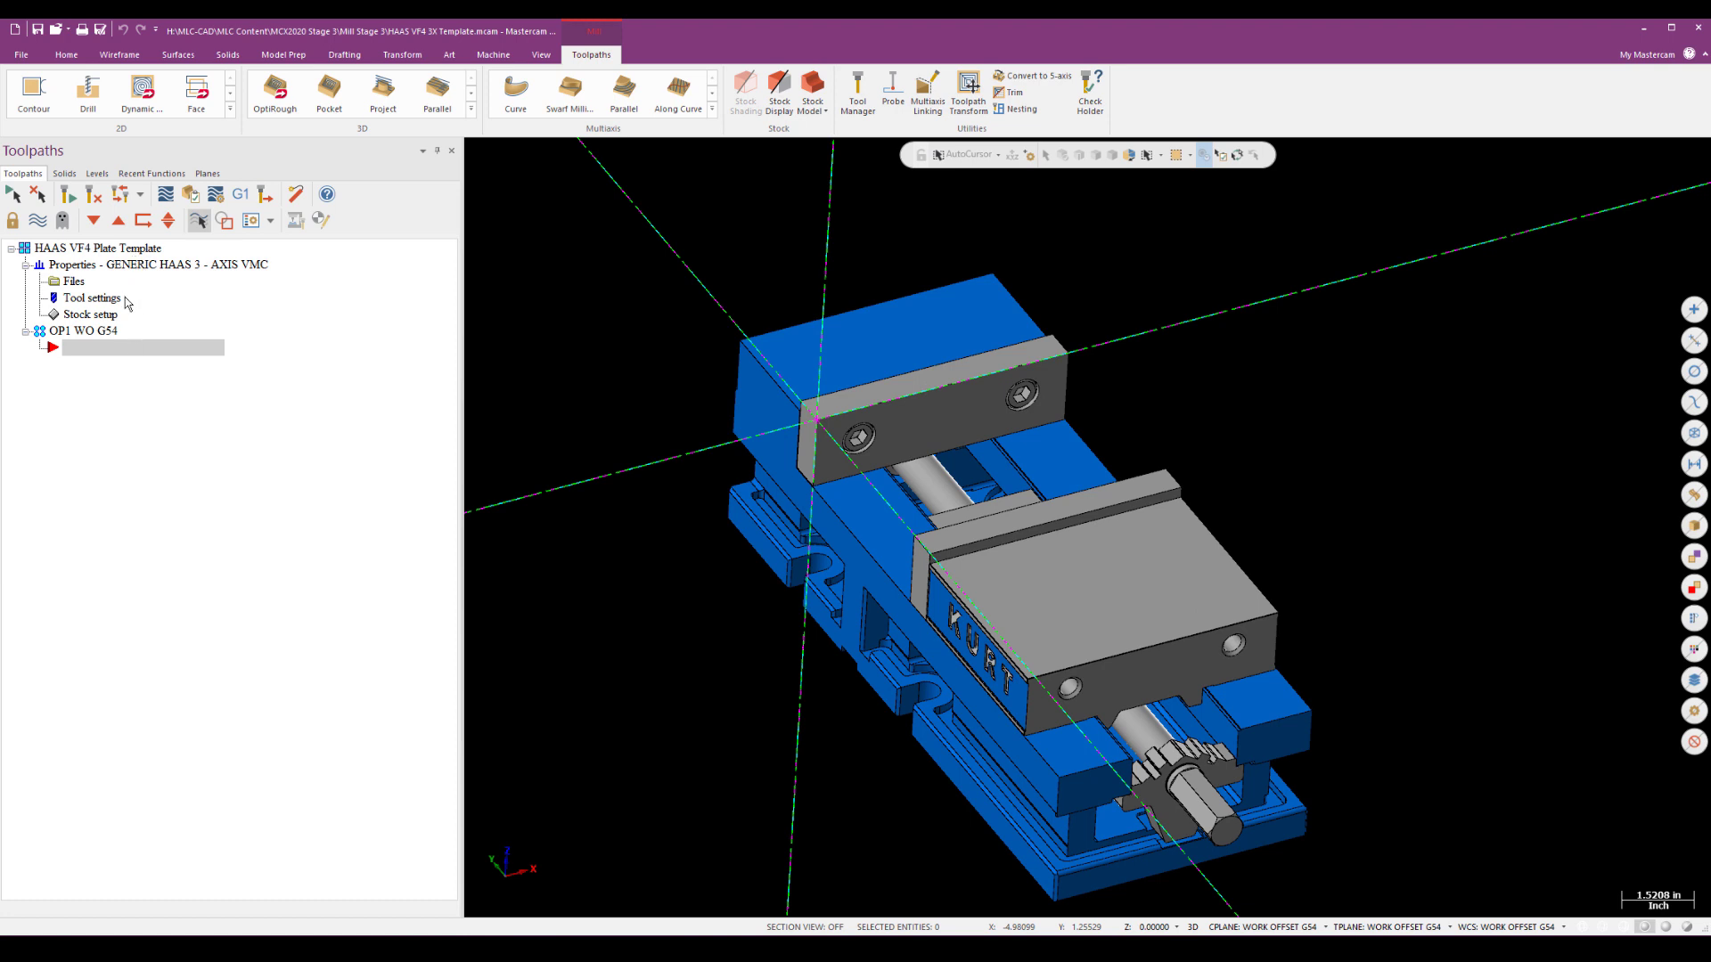
click(211, 173)
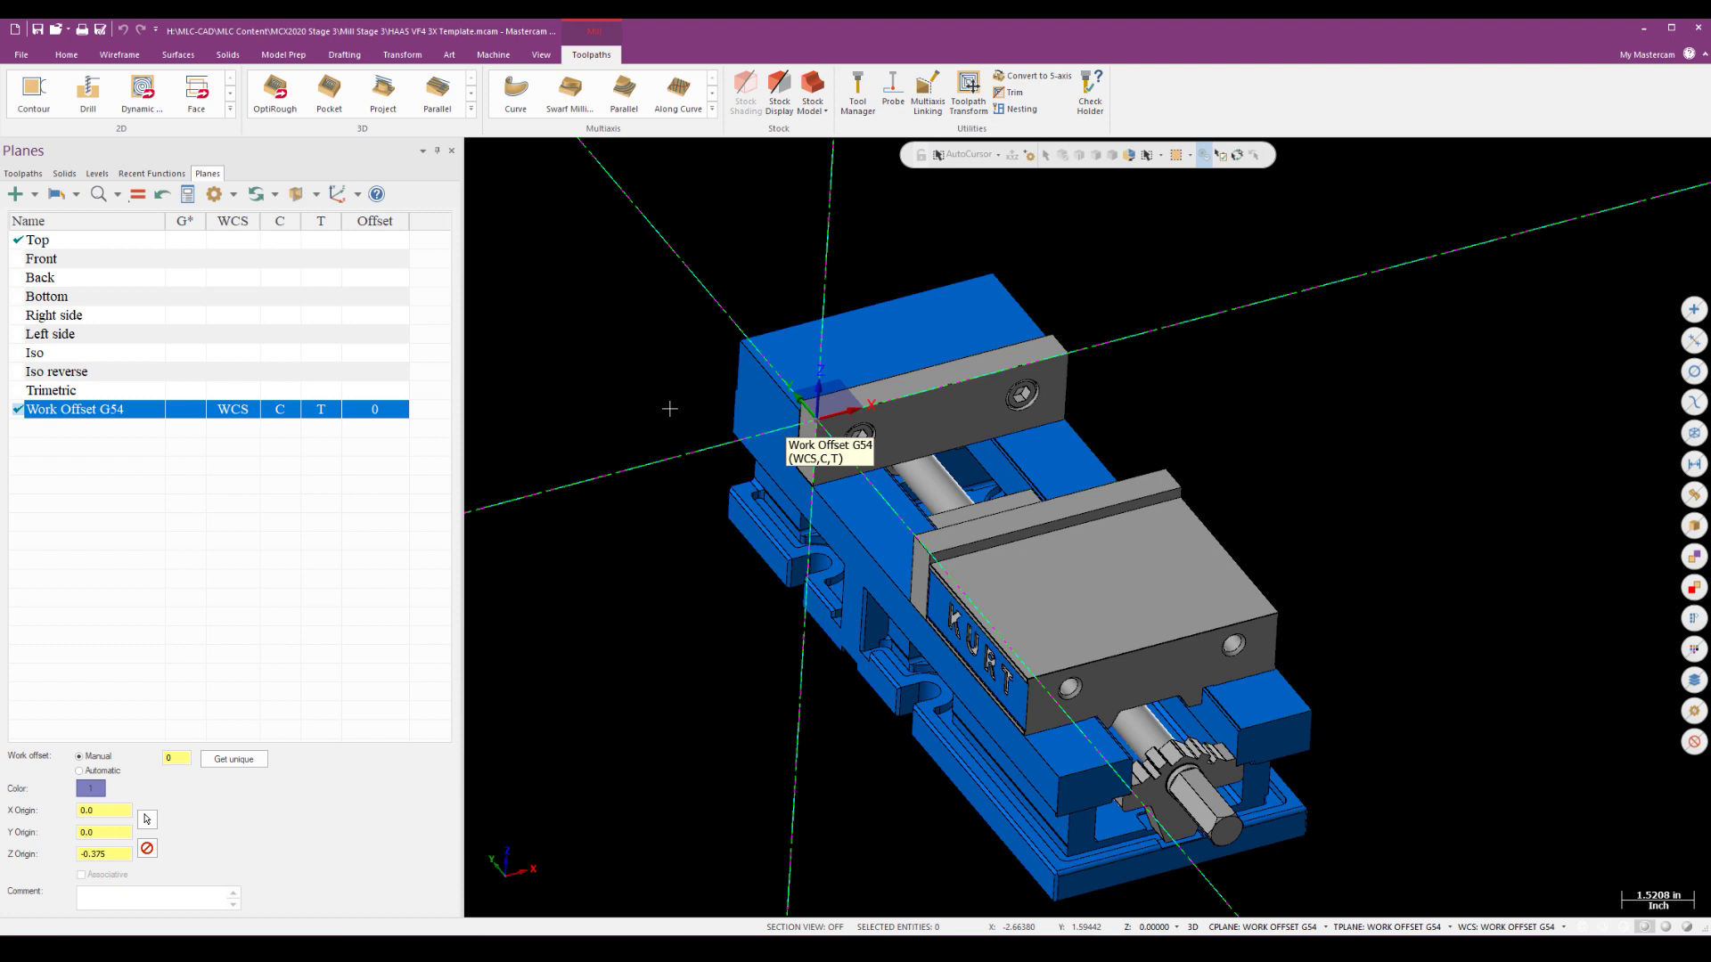
- Merge MCX2020-2112 REV001.stp into the template using the All Files (*.*) filter
click(22, 173)
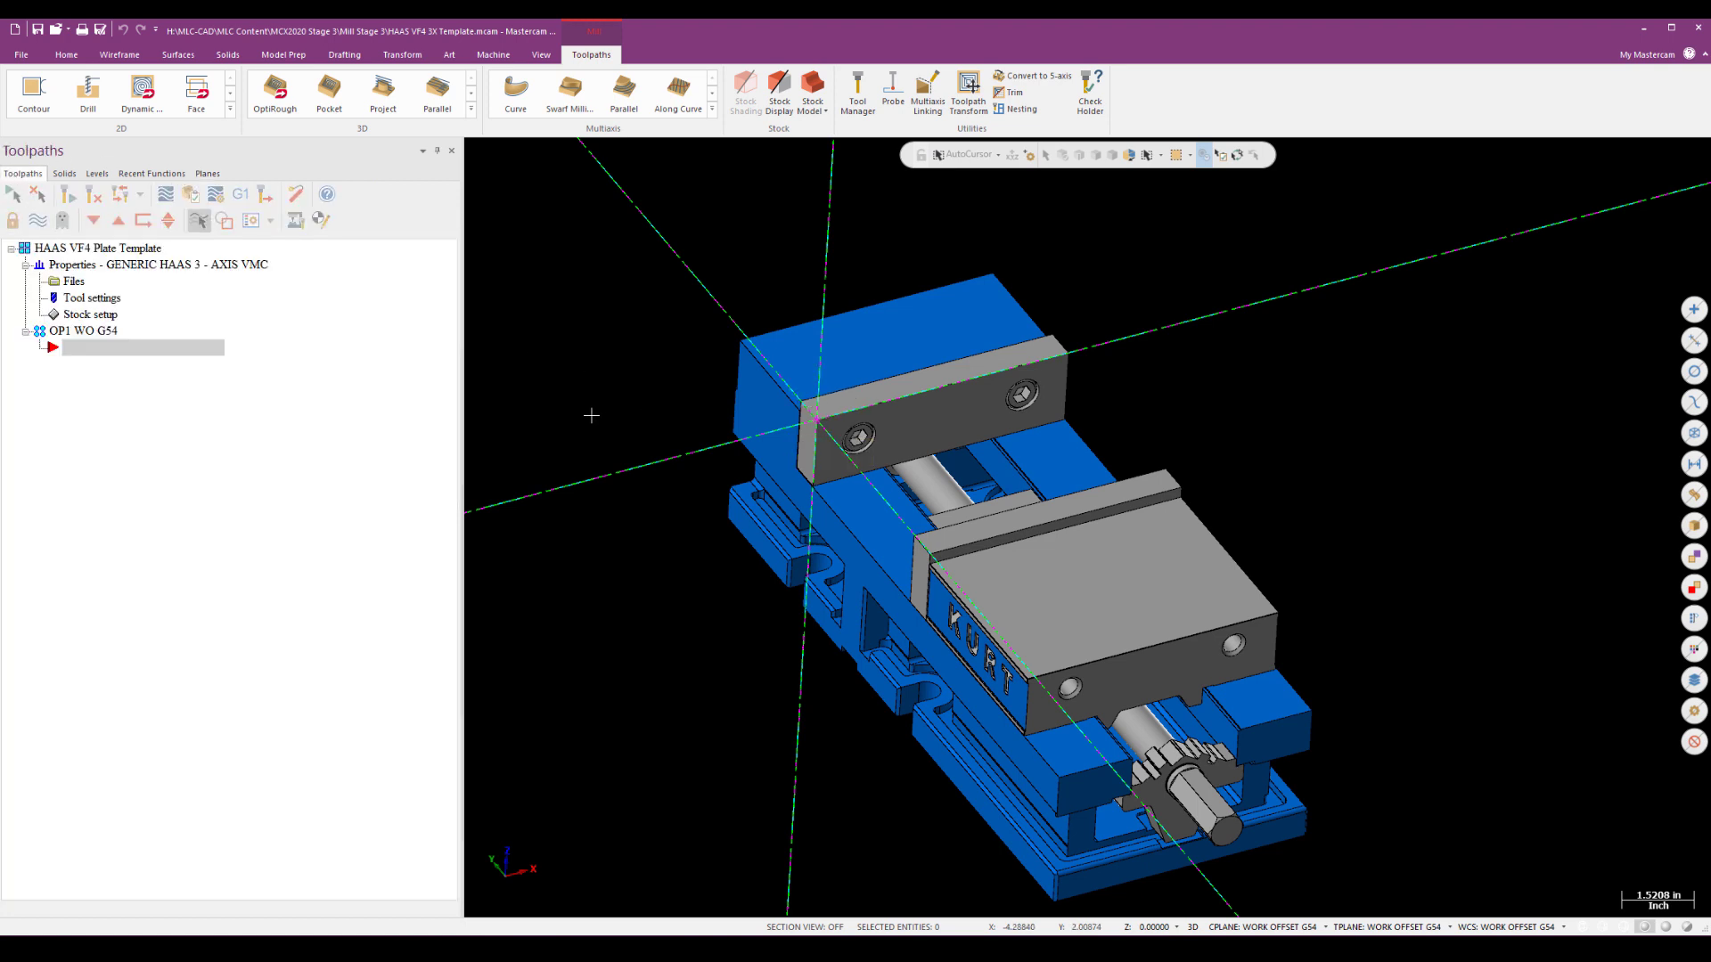
click(21, 54)
click(46, 205)
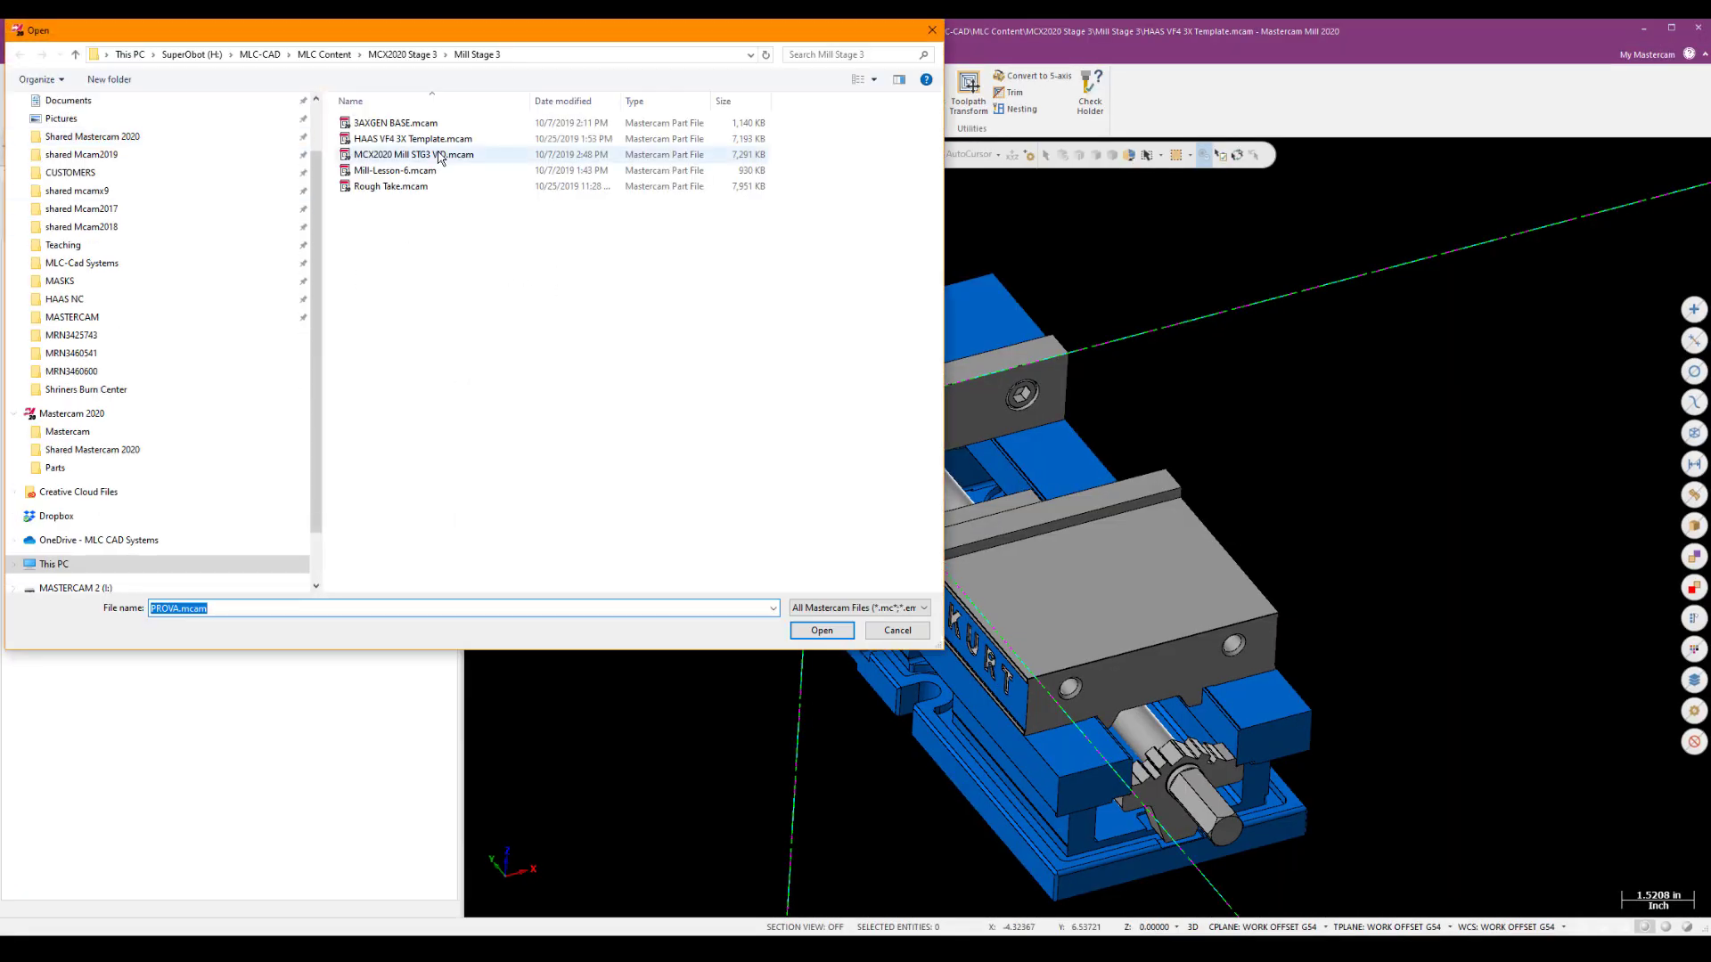
click(900, 608)
click(846, 901)
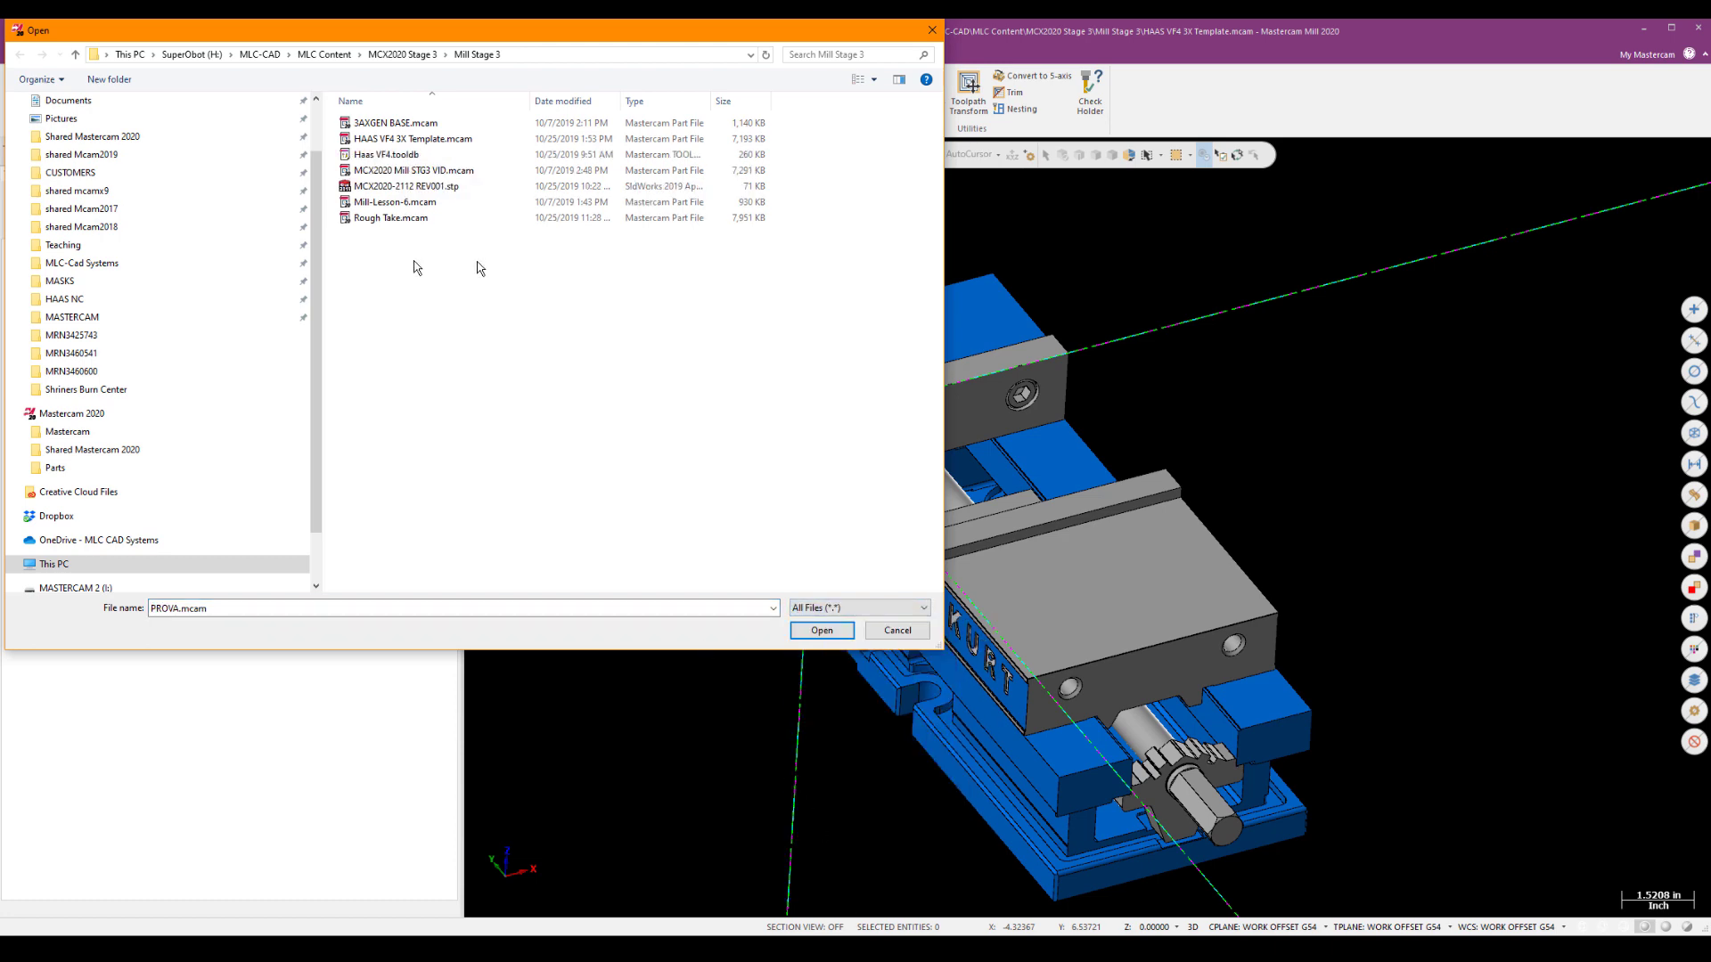
click(392, 187)
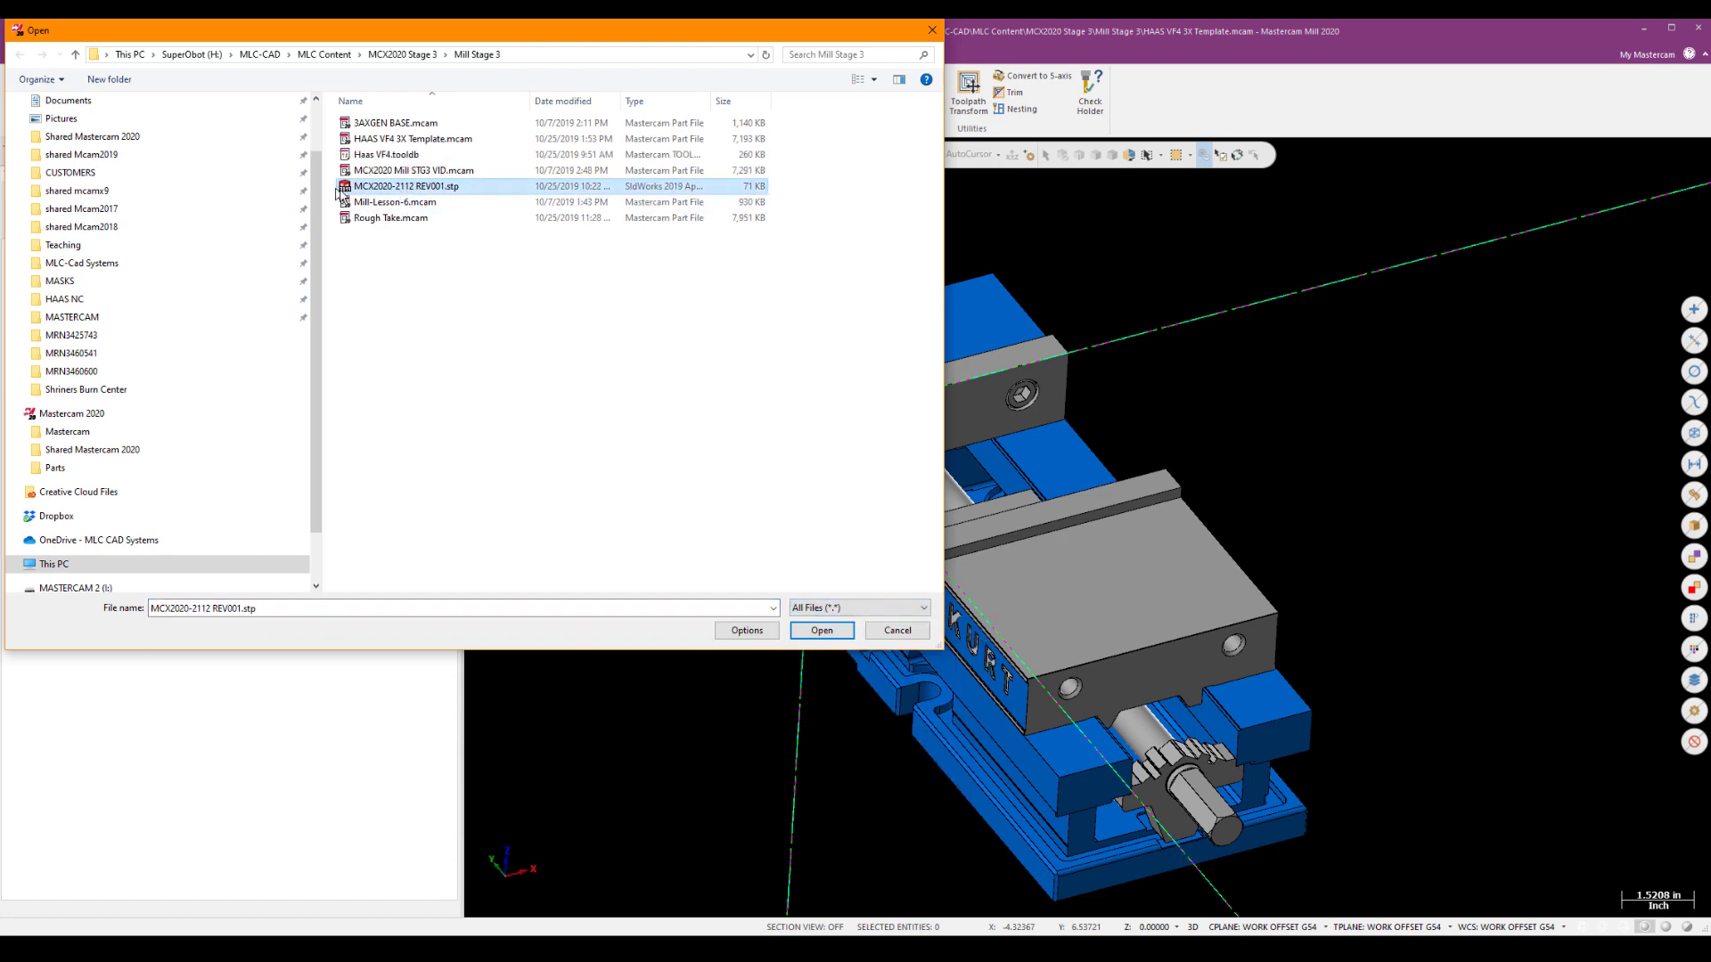
click(820, 631)
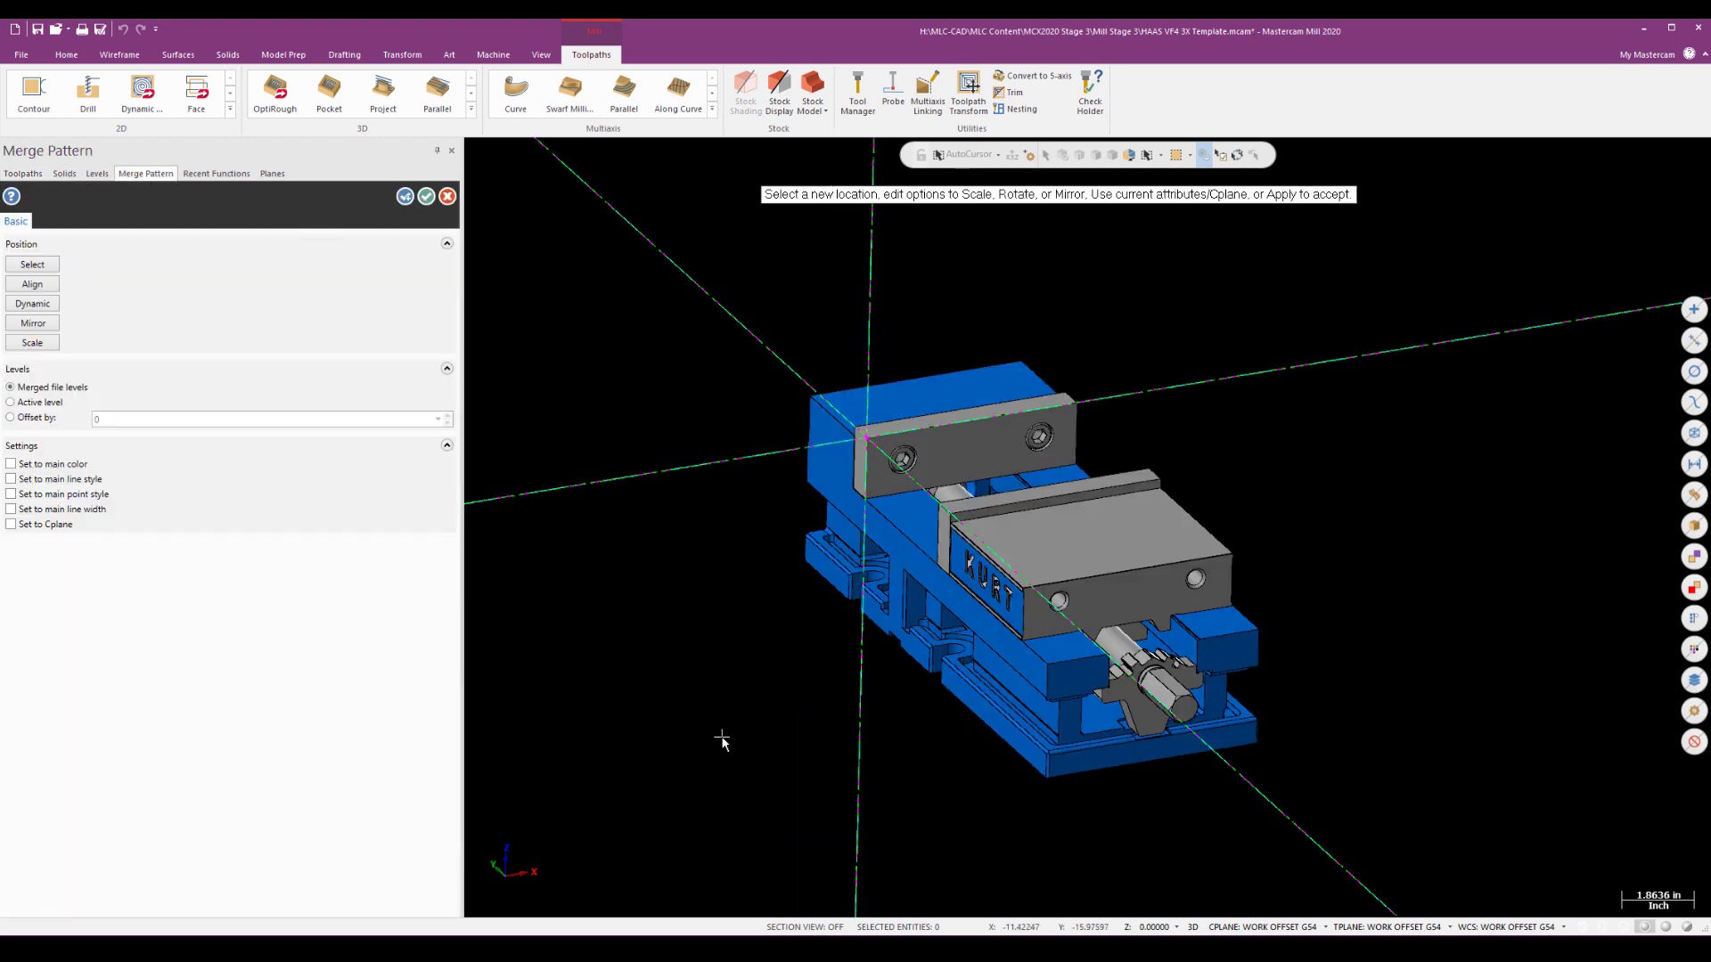
- Zoom out to find the merged plate, accept its placement, and reframe the view
scroll(722, 739, down, 6)
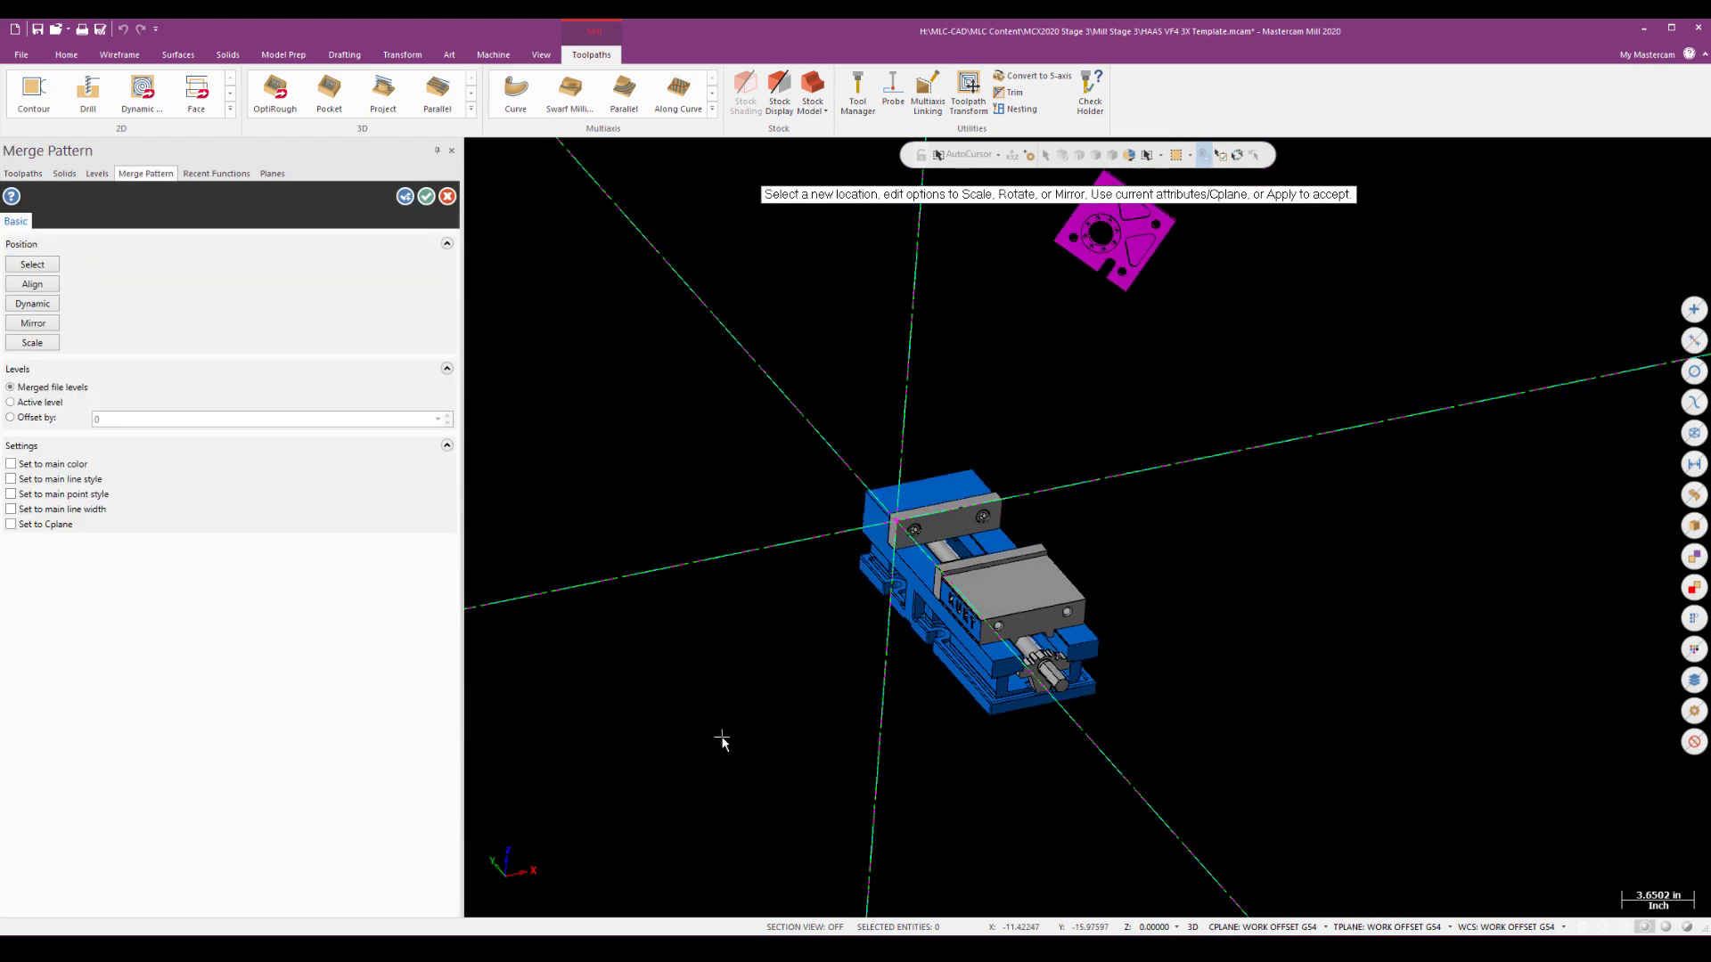
click(426, 196)
mouse_move(1119, 419)
middle_down()
mouse_move(1191, 371)
mouse_move(1158, 393)
mouse_move(1111, 497)
mouse_move(1133, 433)
mouse_move(1089, 260)
mouse_move(1135, 437)
mouse_move(1120, 478)
mouse_move(1133, 439)
middle_up()
scroll(1134, 432, up, 4)
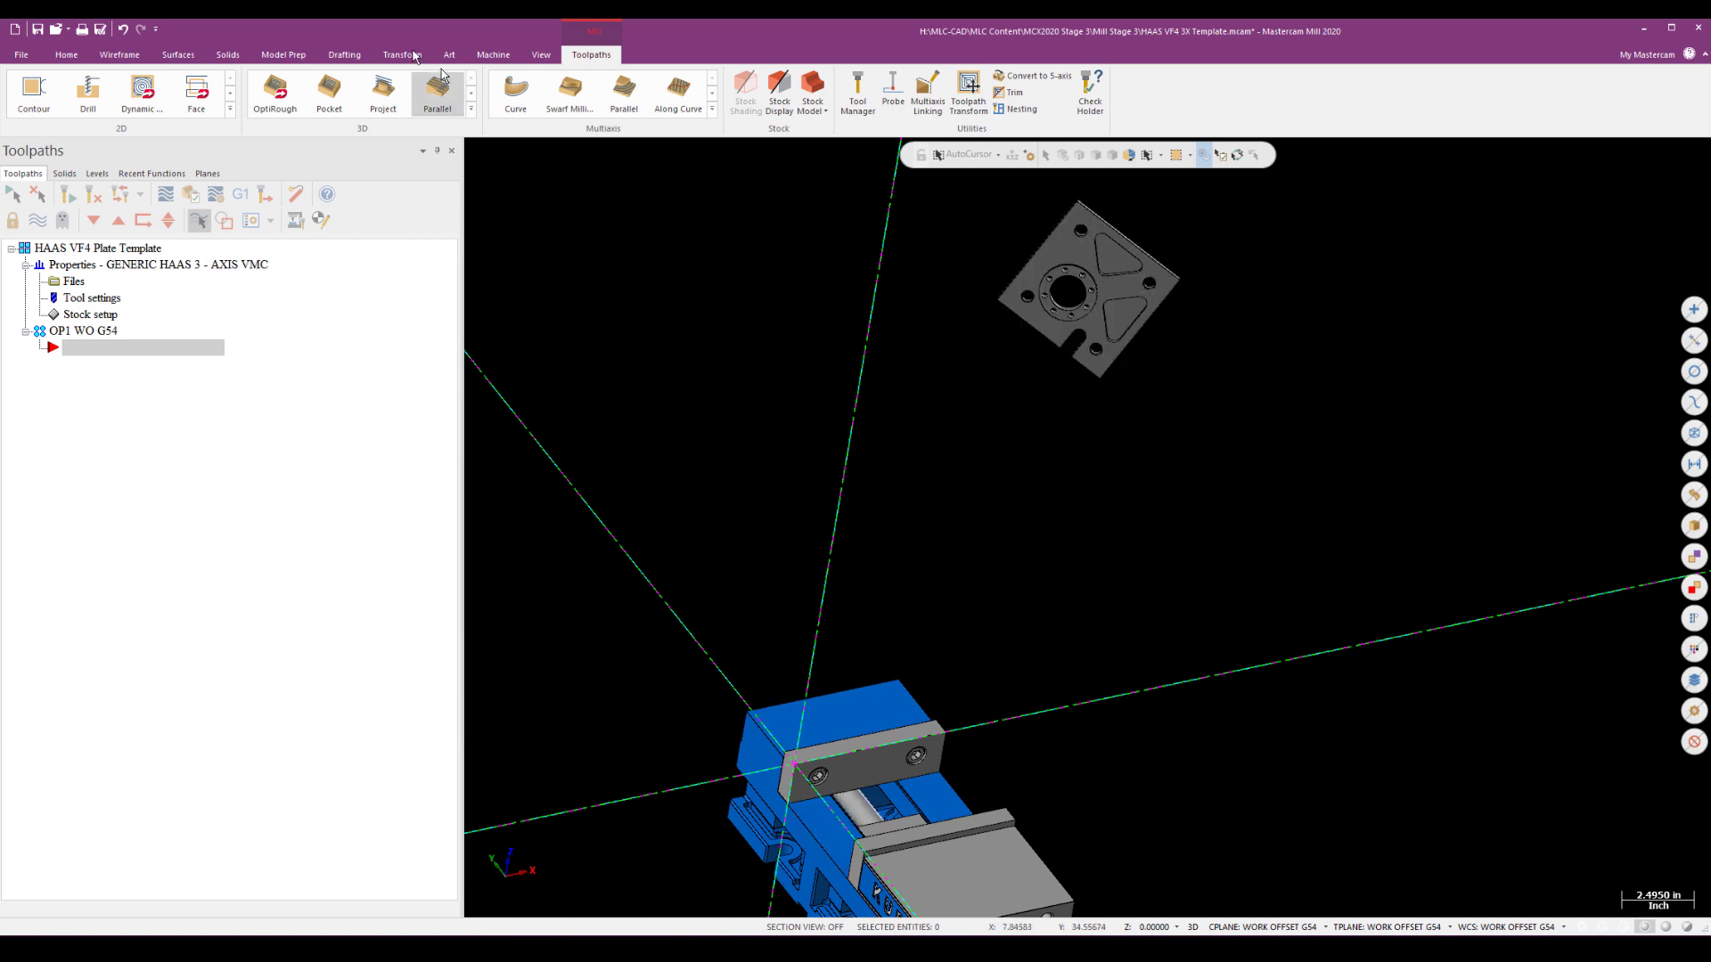
- Start a dynamic move of the plate with the gnomon placed at its corner
click(402, 54)
click(27, 107)
click(1085, 263)
key(Return)
scroll(974, 508, up, 5)
middle_drag(974, 508, 909, 403)
scroll(891, 399, up, 4)
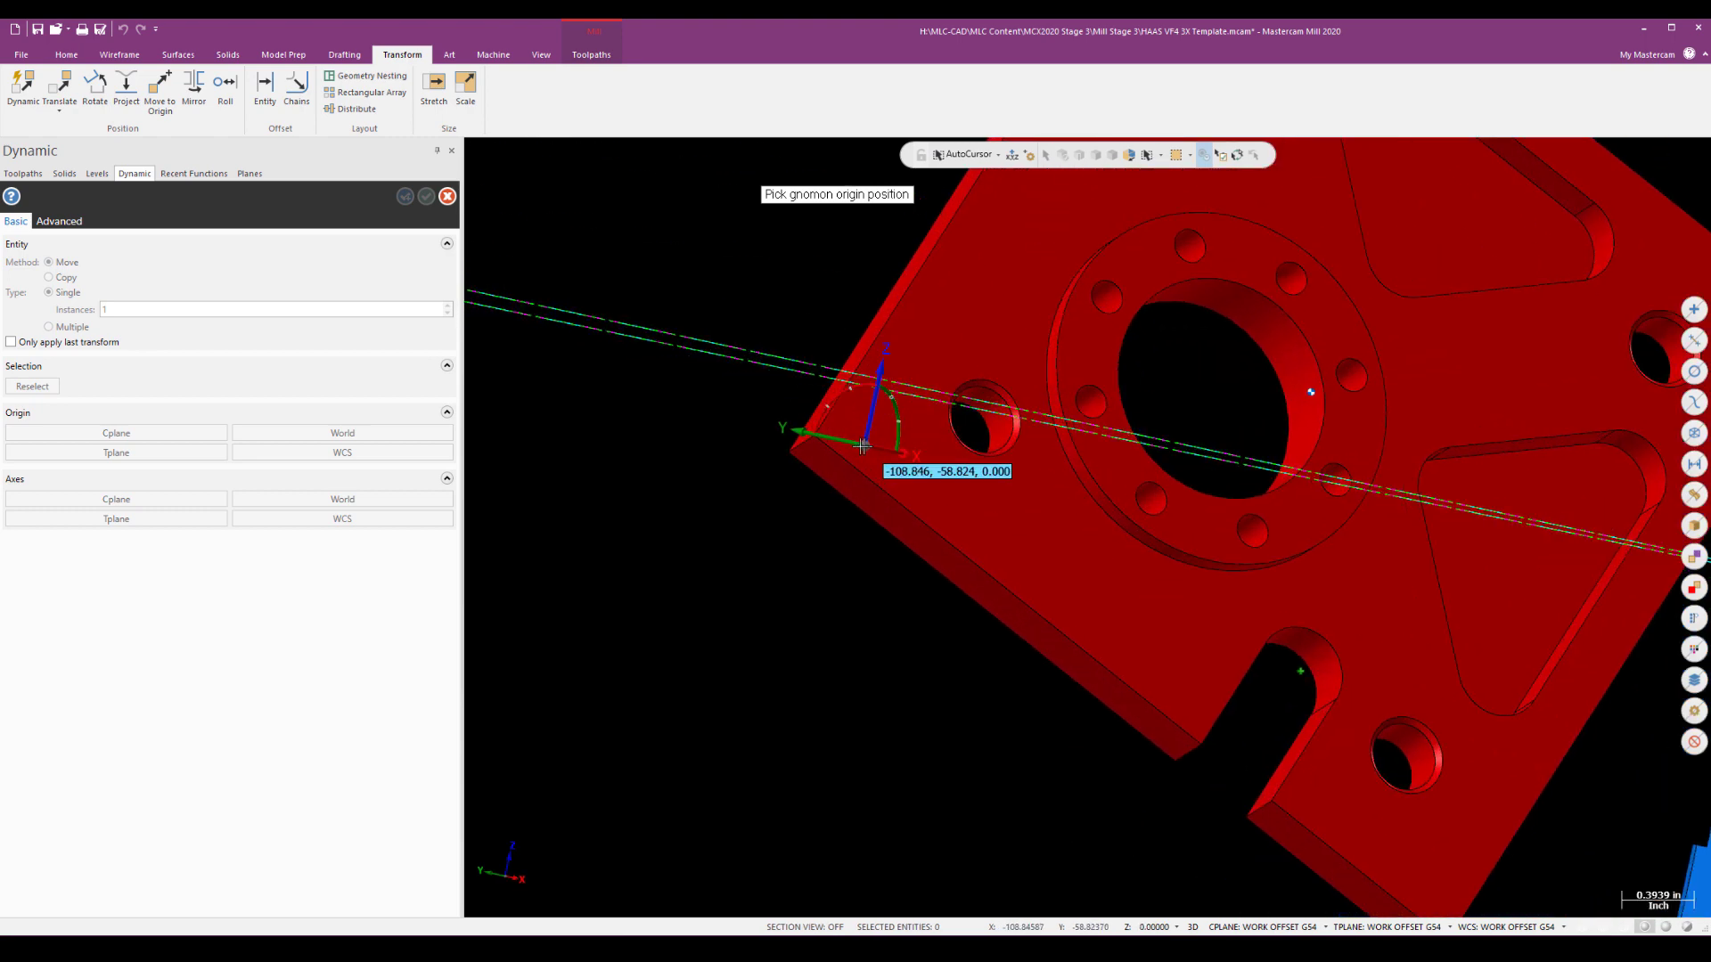
click(768, 456)
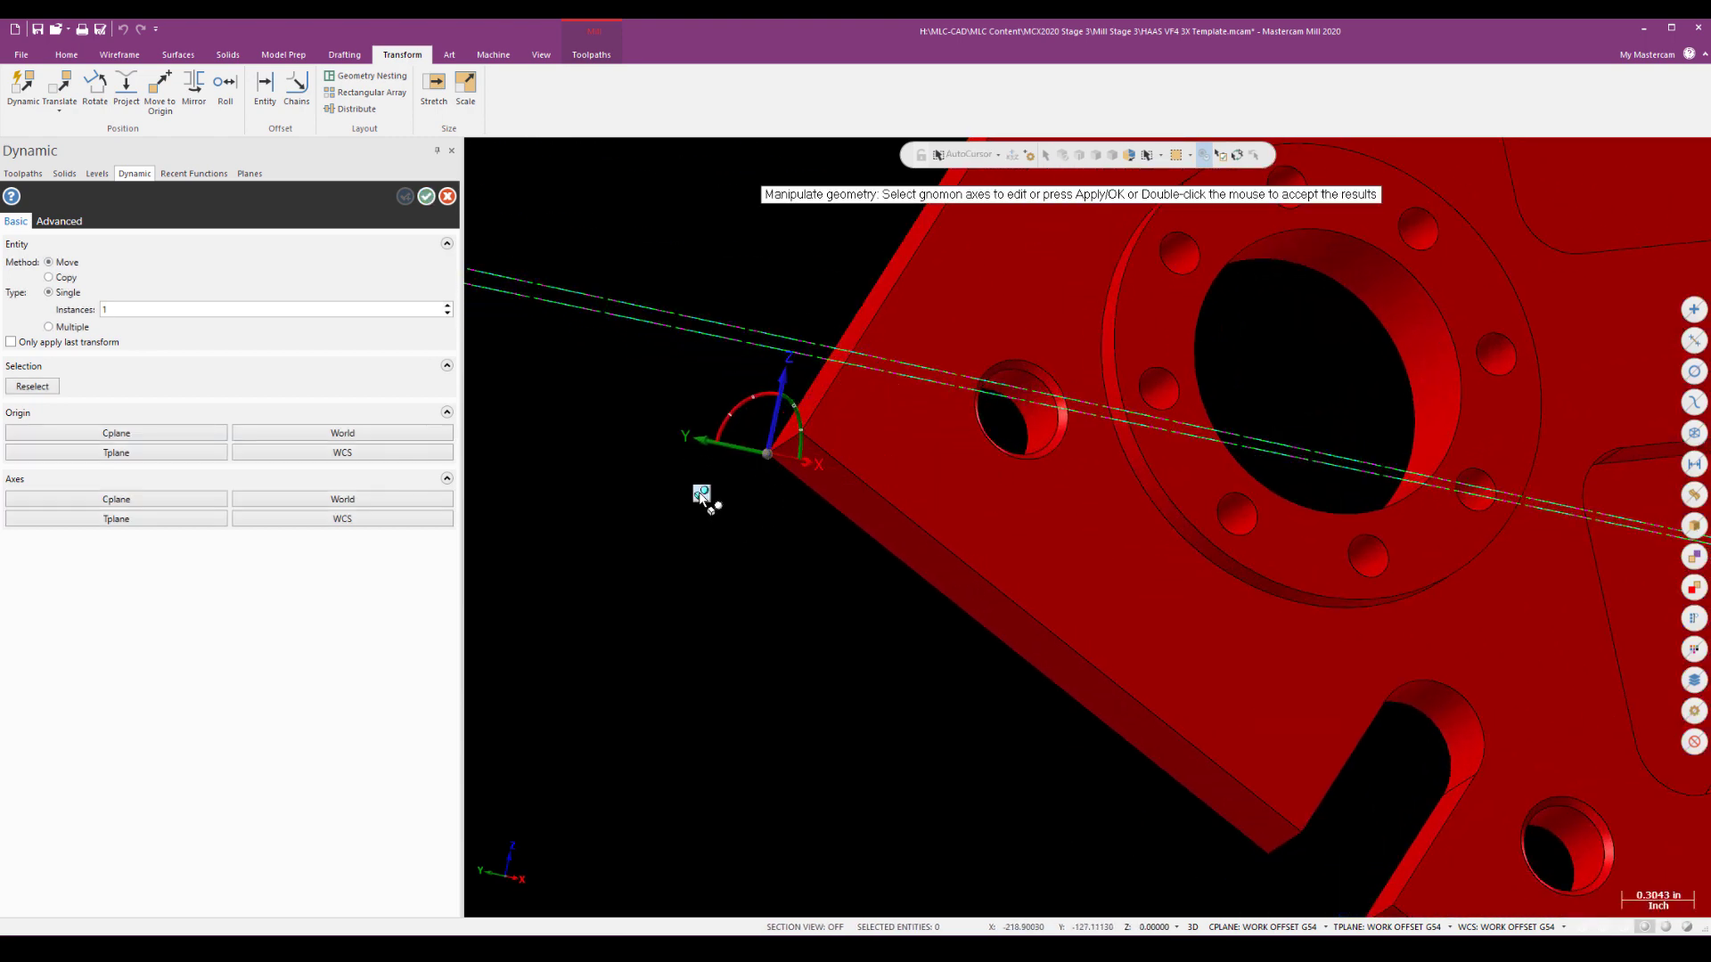
scroll(802, 413, up, 4)
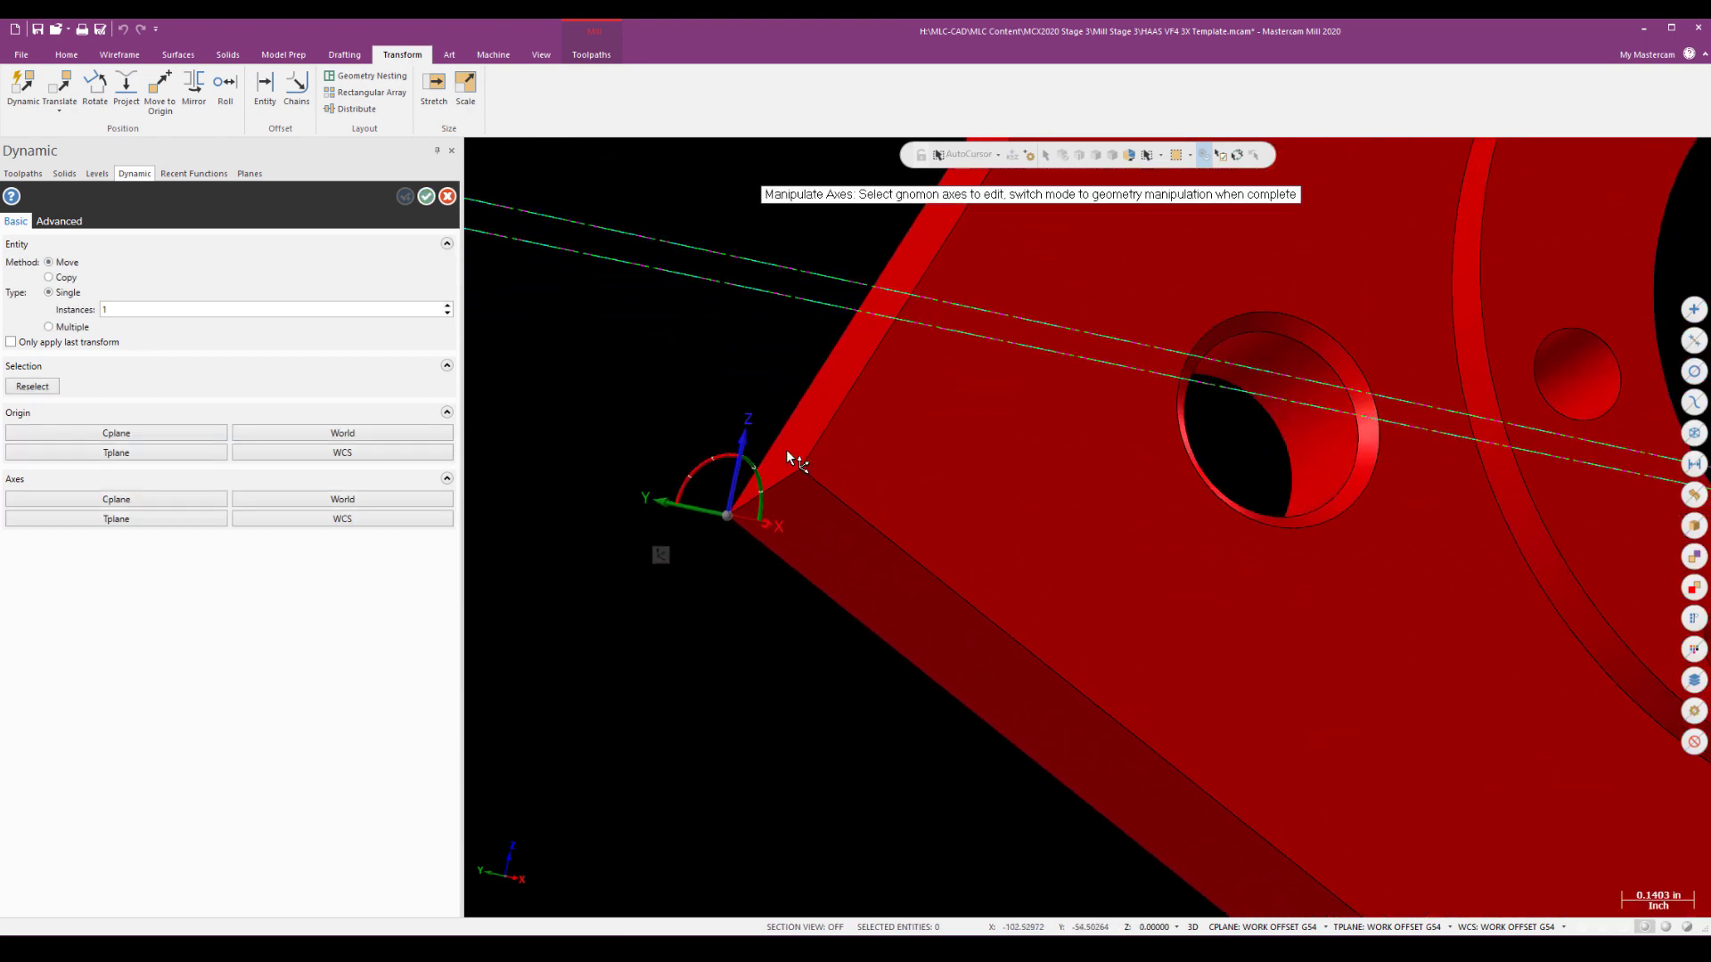
- Rotate the move axes, snap the plate to WCS axes and origin, and accept
click(752, 463)
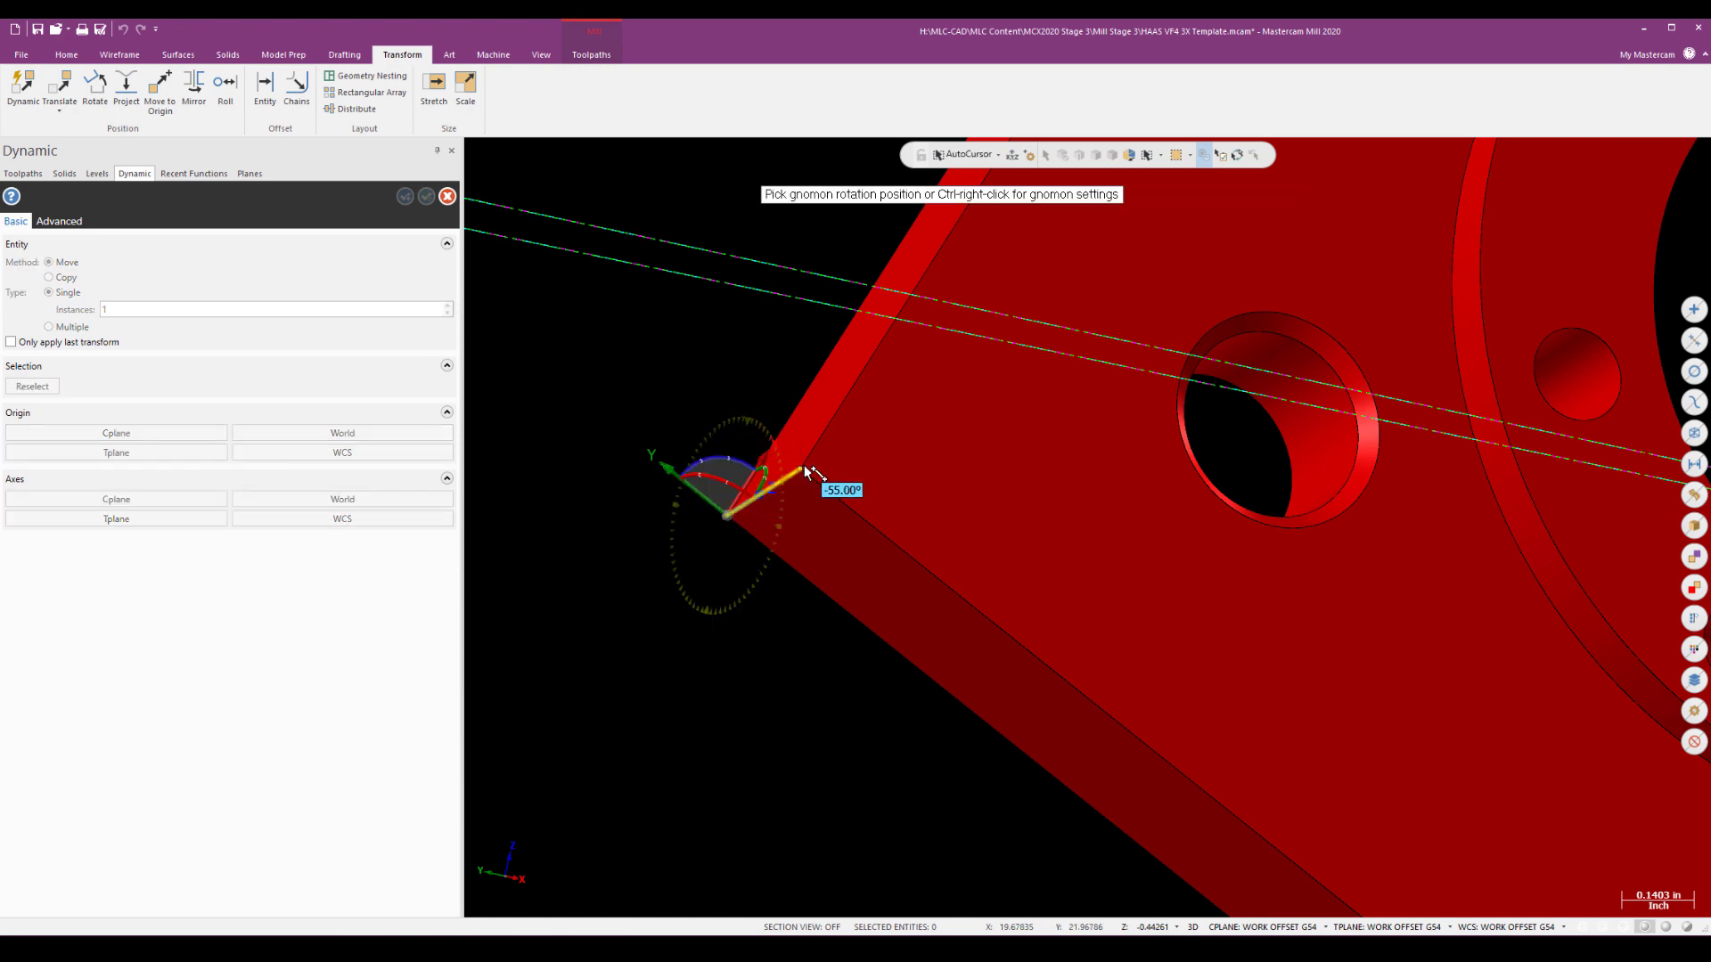
click(744, 560)
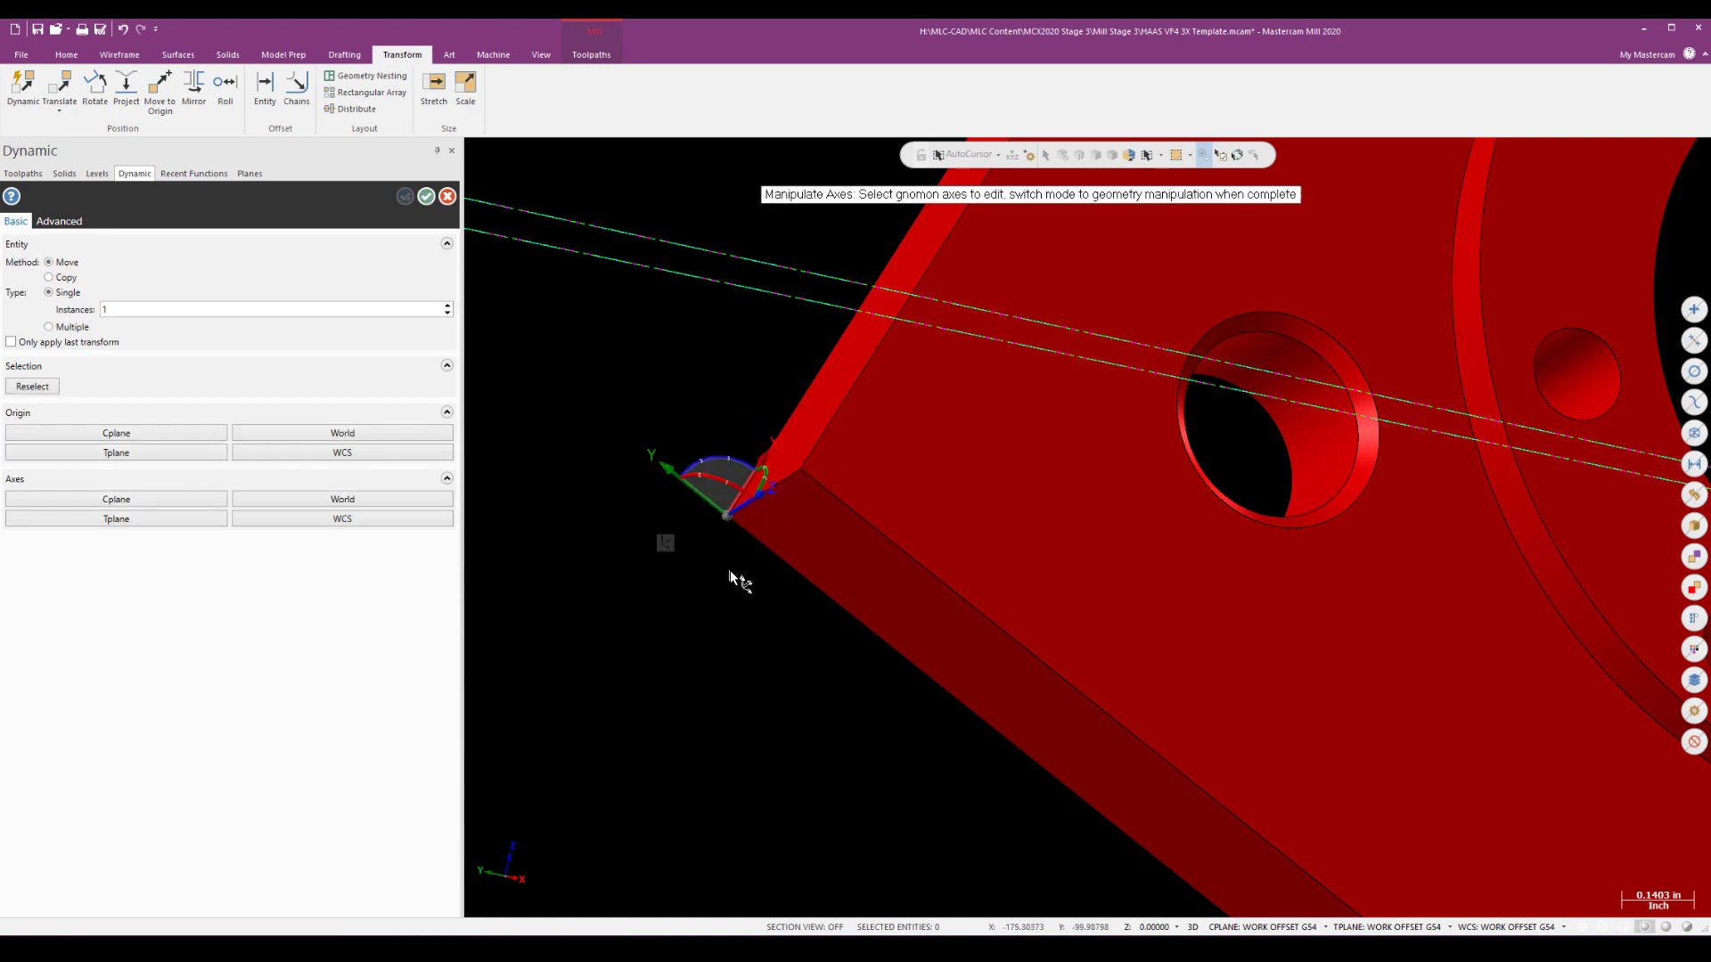
click(666, 544)
scroll(689, 508, down, 6)
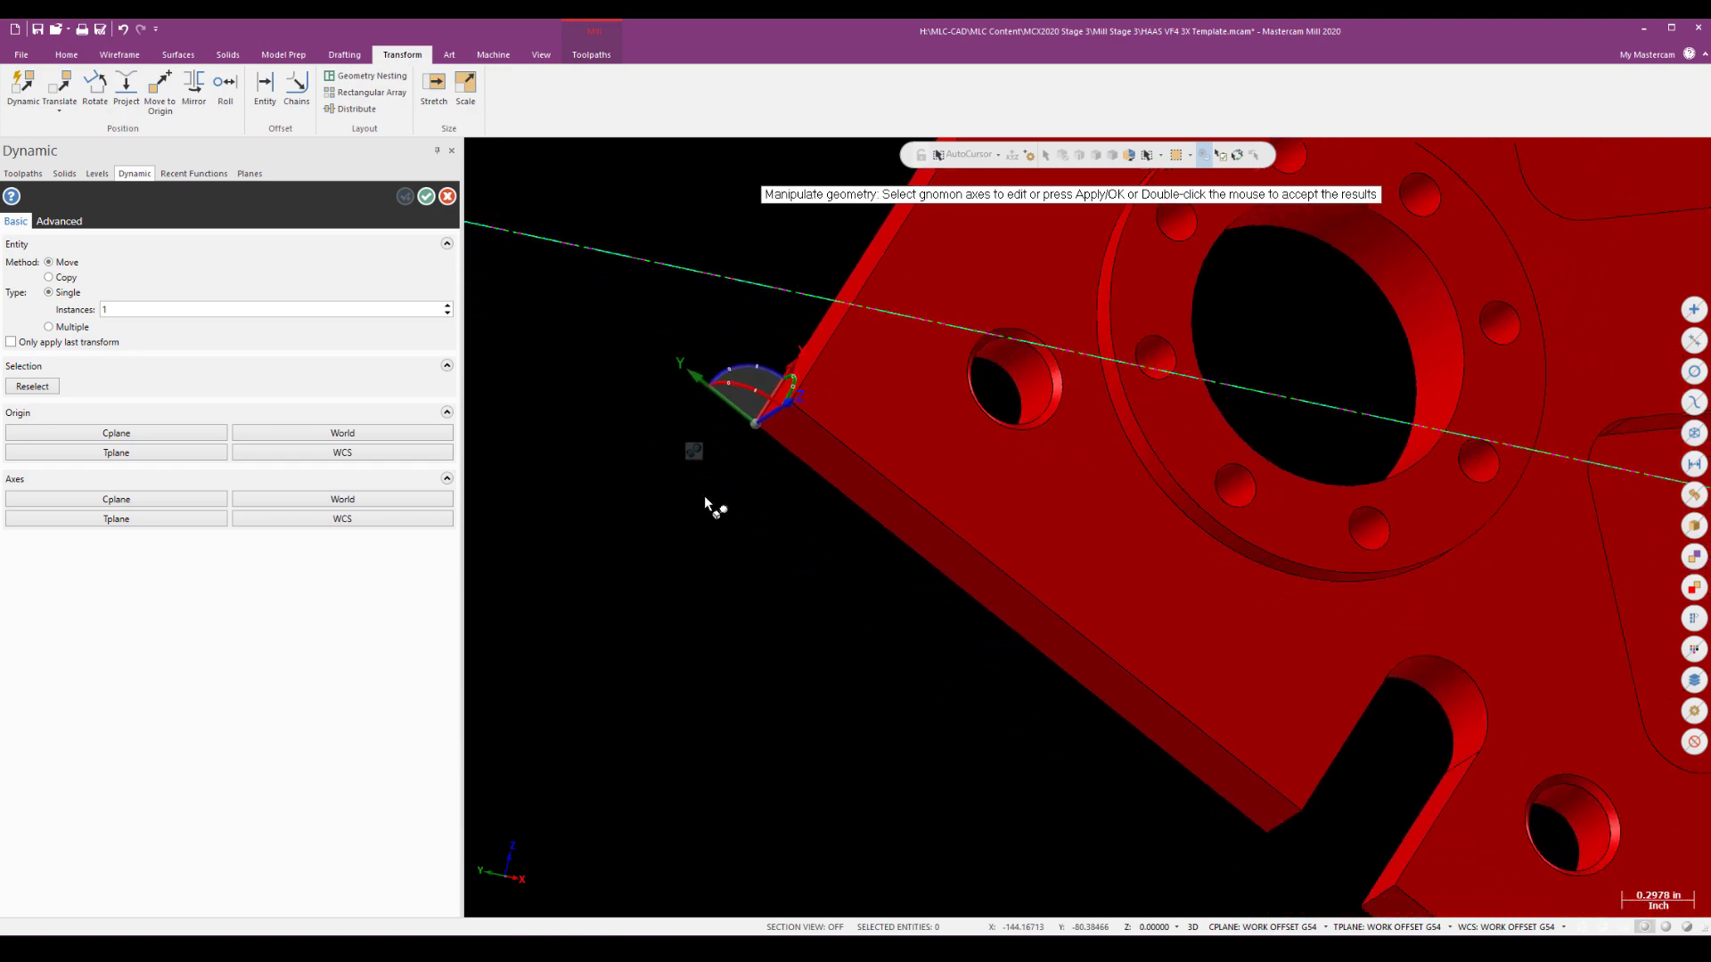
scroll(705, 497, down, 8)
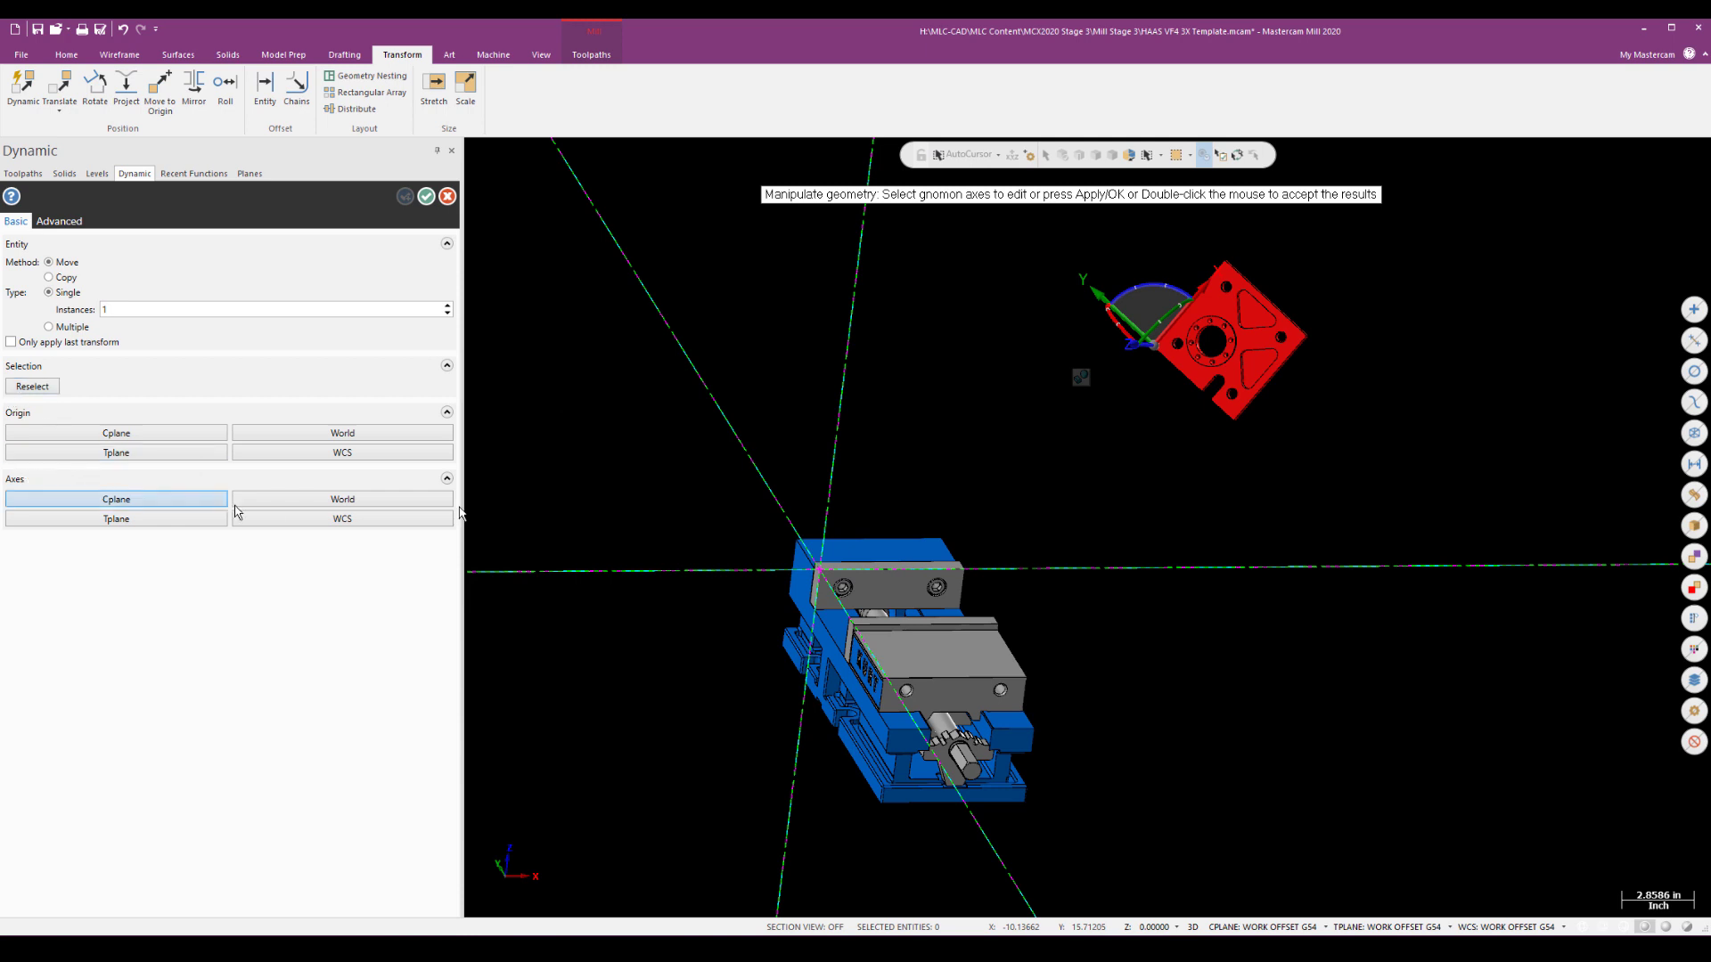
click(344, 522)
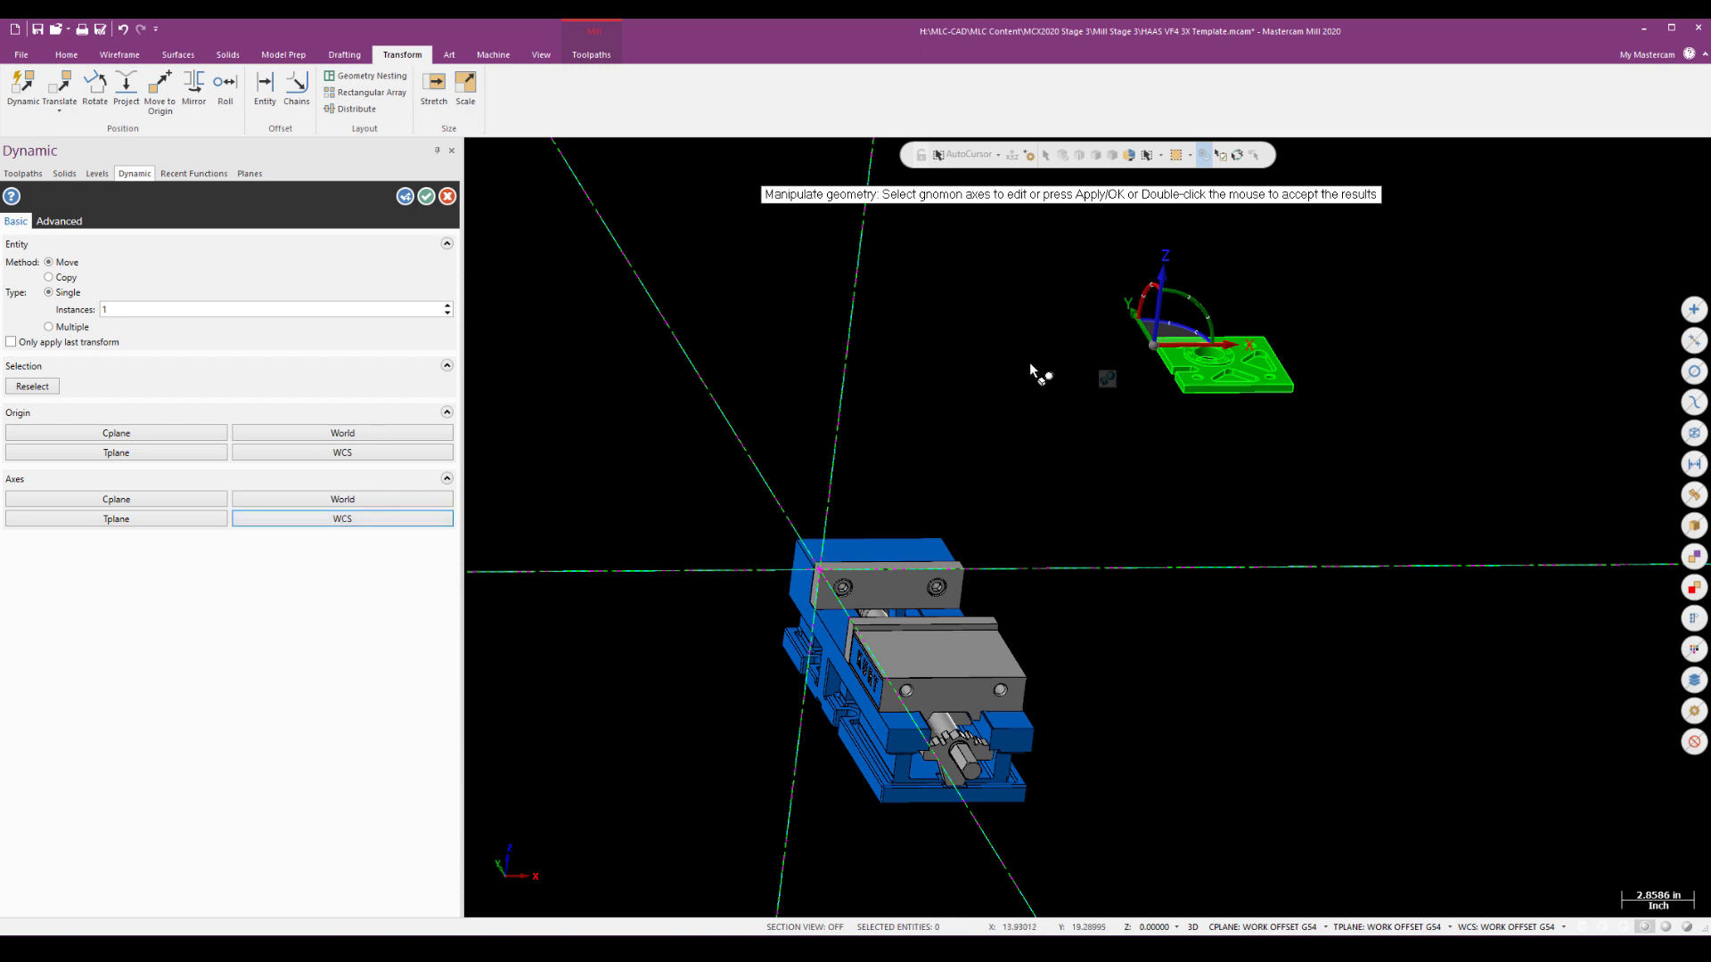
click(360, 456)
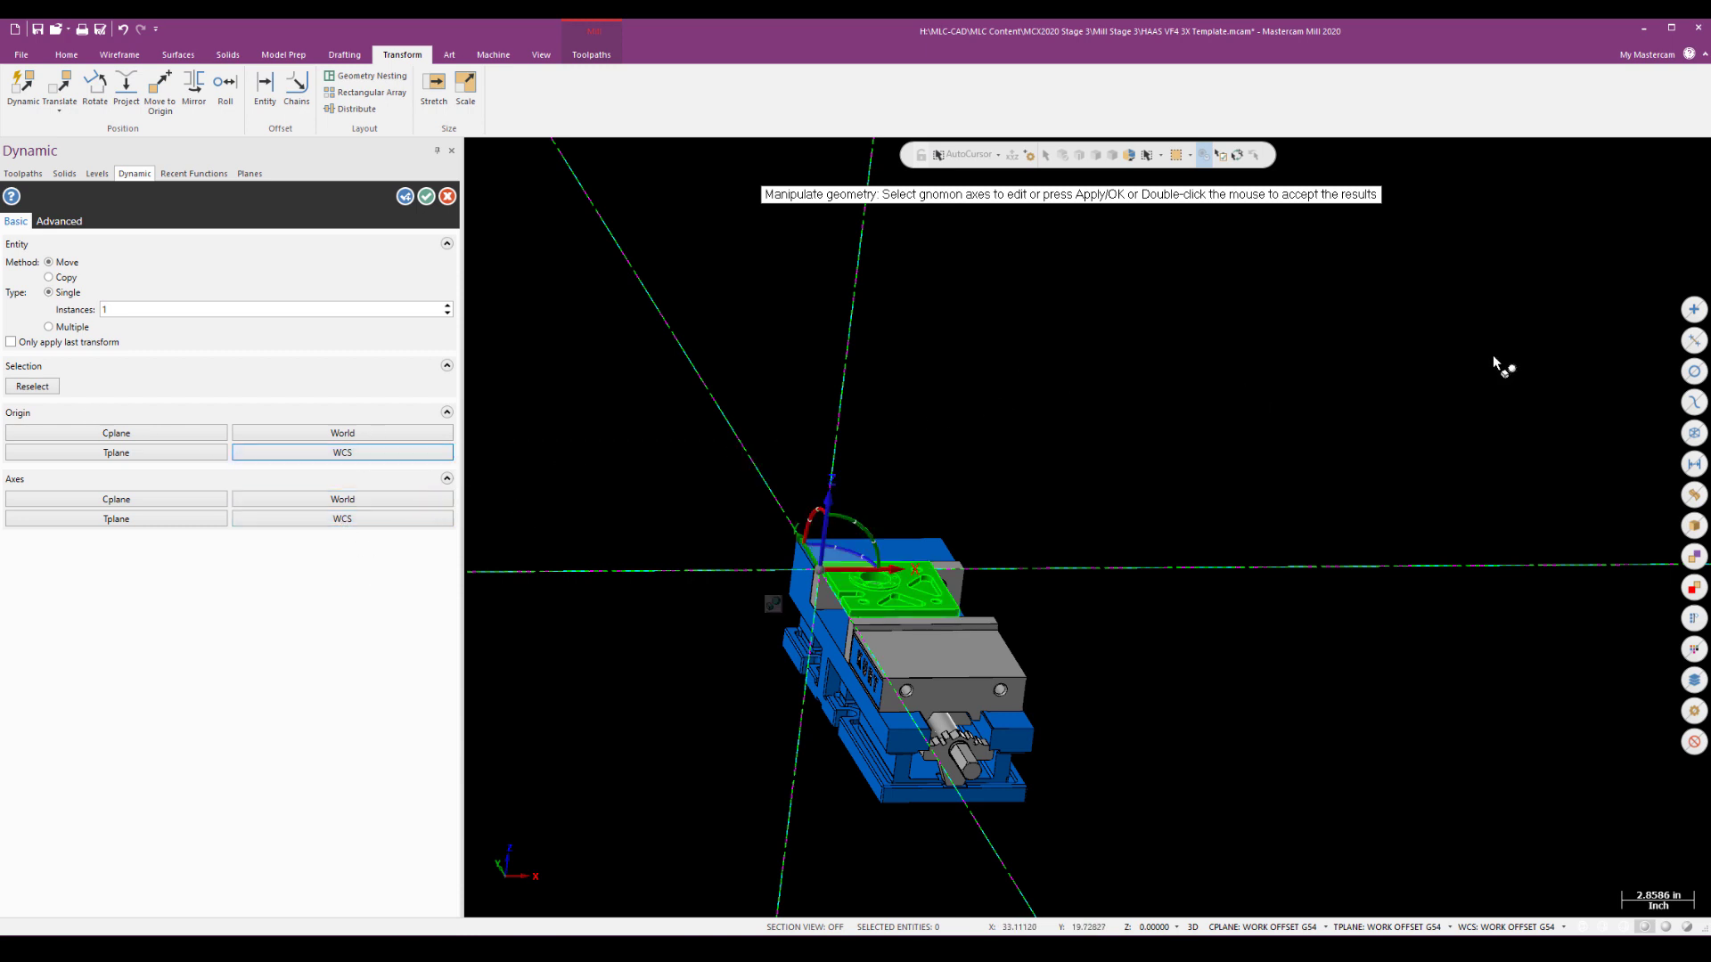
middle_drag(1490, 355, 1390, 348)
click(427, 197)
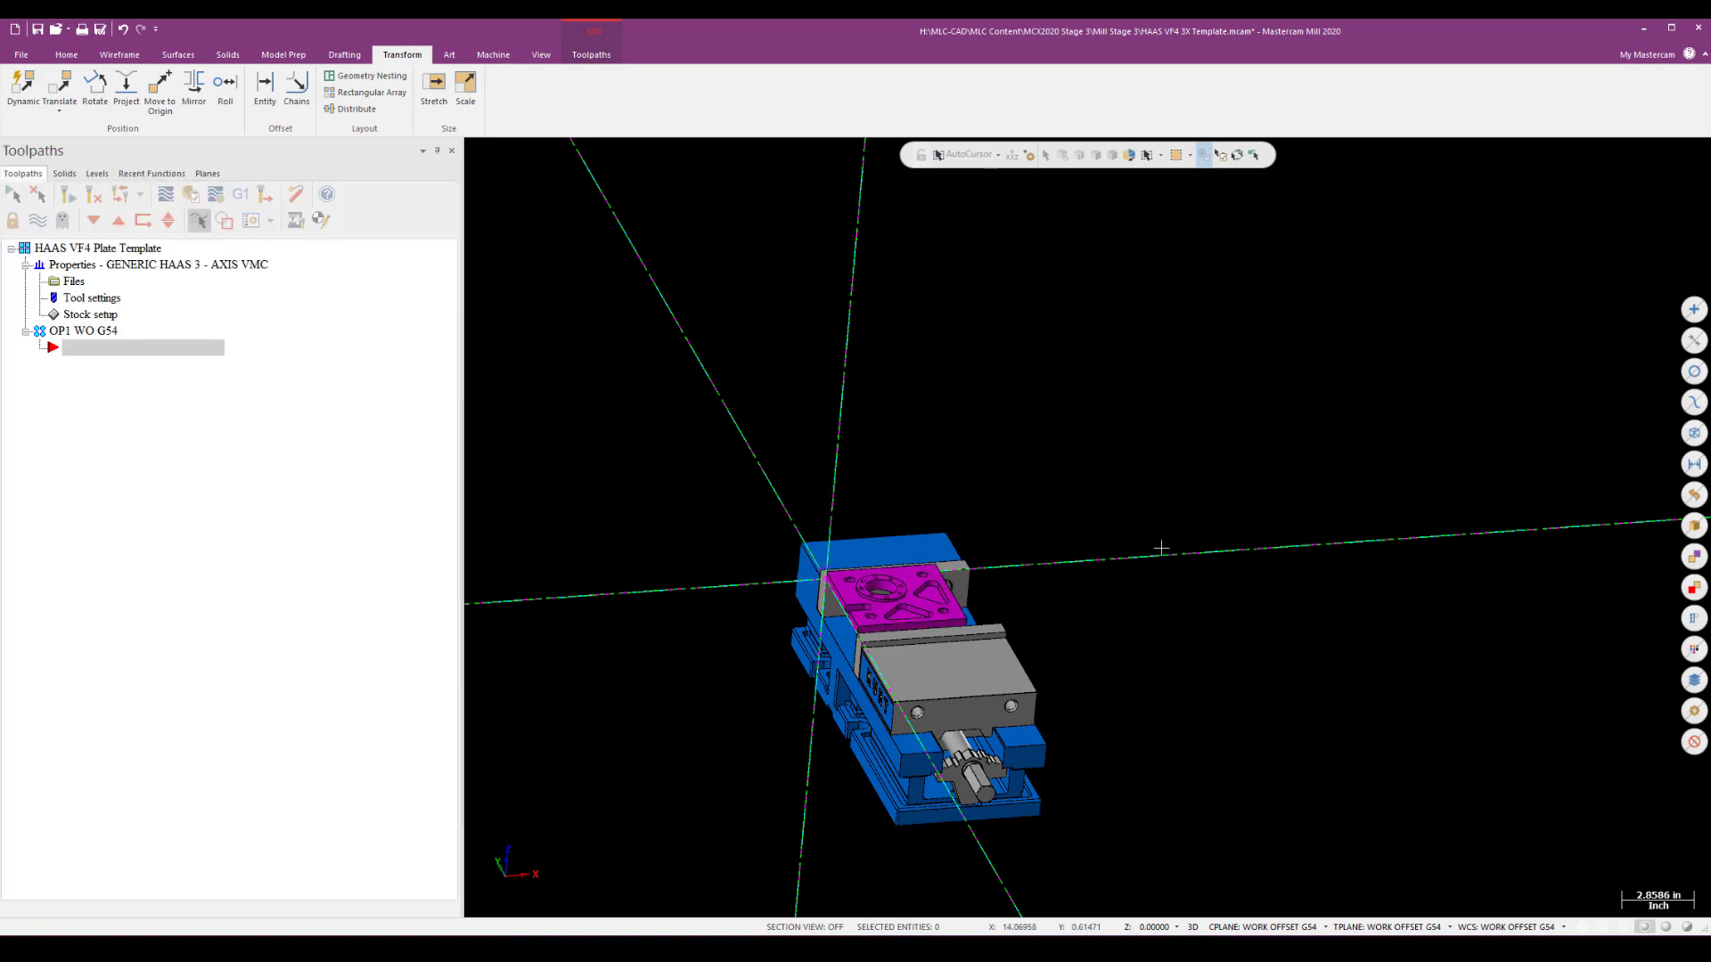
scroll(1167, 553, up, 5)
- Show level 222 (1-5/8 Parallels), hide level 555 (Kurt 3600V Vise), and select the plate
mouse_move(1190, 563)
middle_down()
mouse_move(1263, 542)
mouse_move(1194, 561)
middle_up()
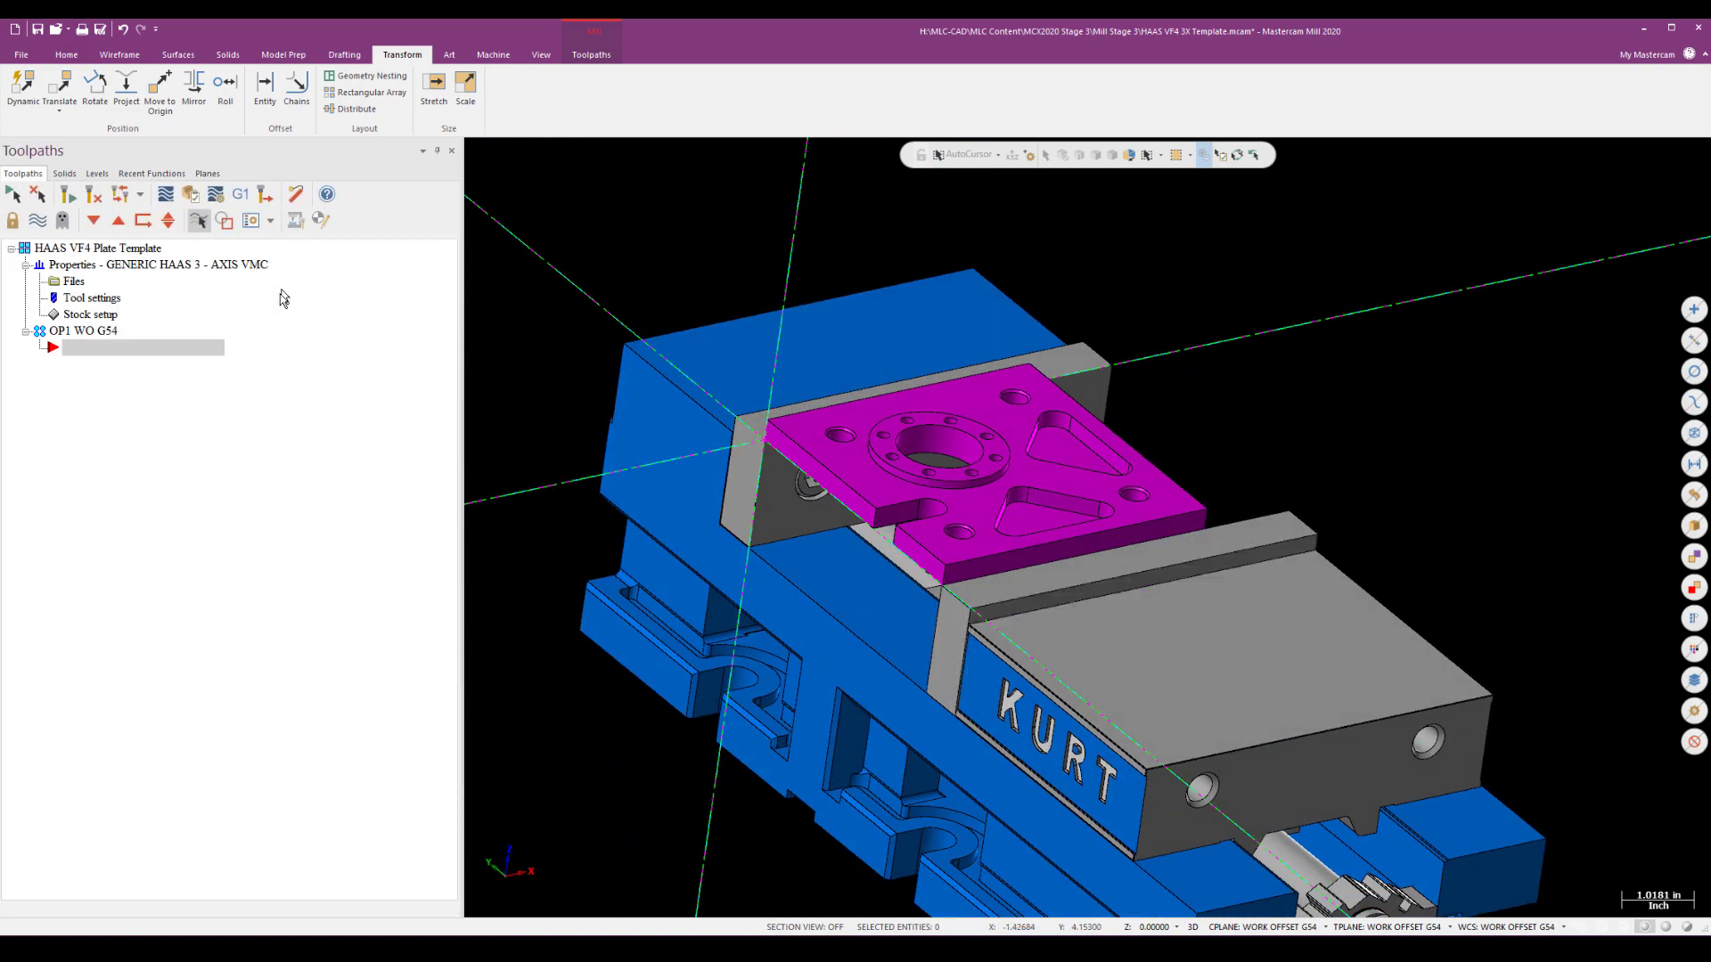
click(94, 174)
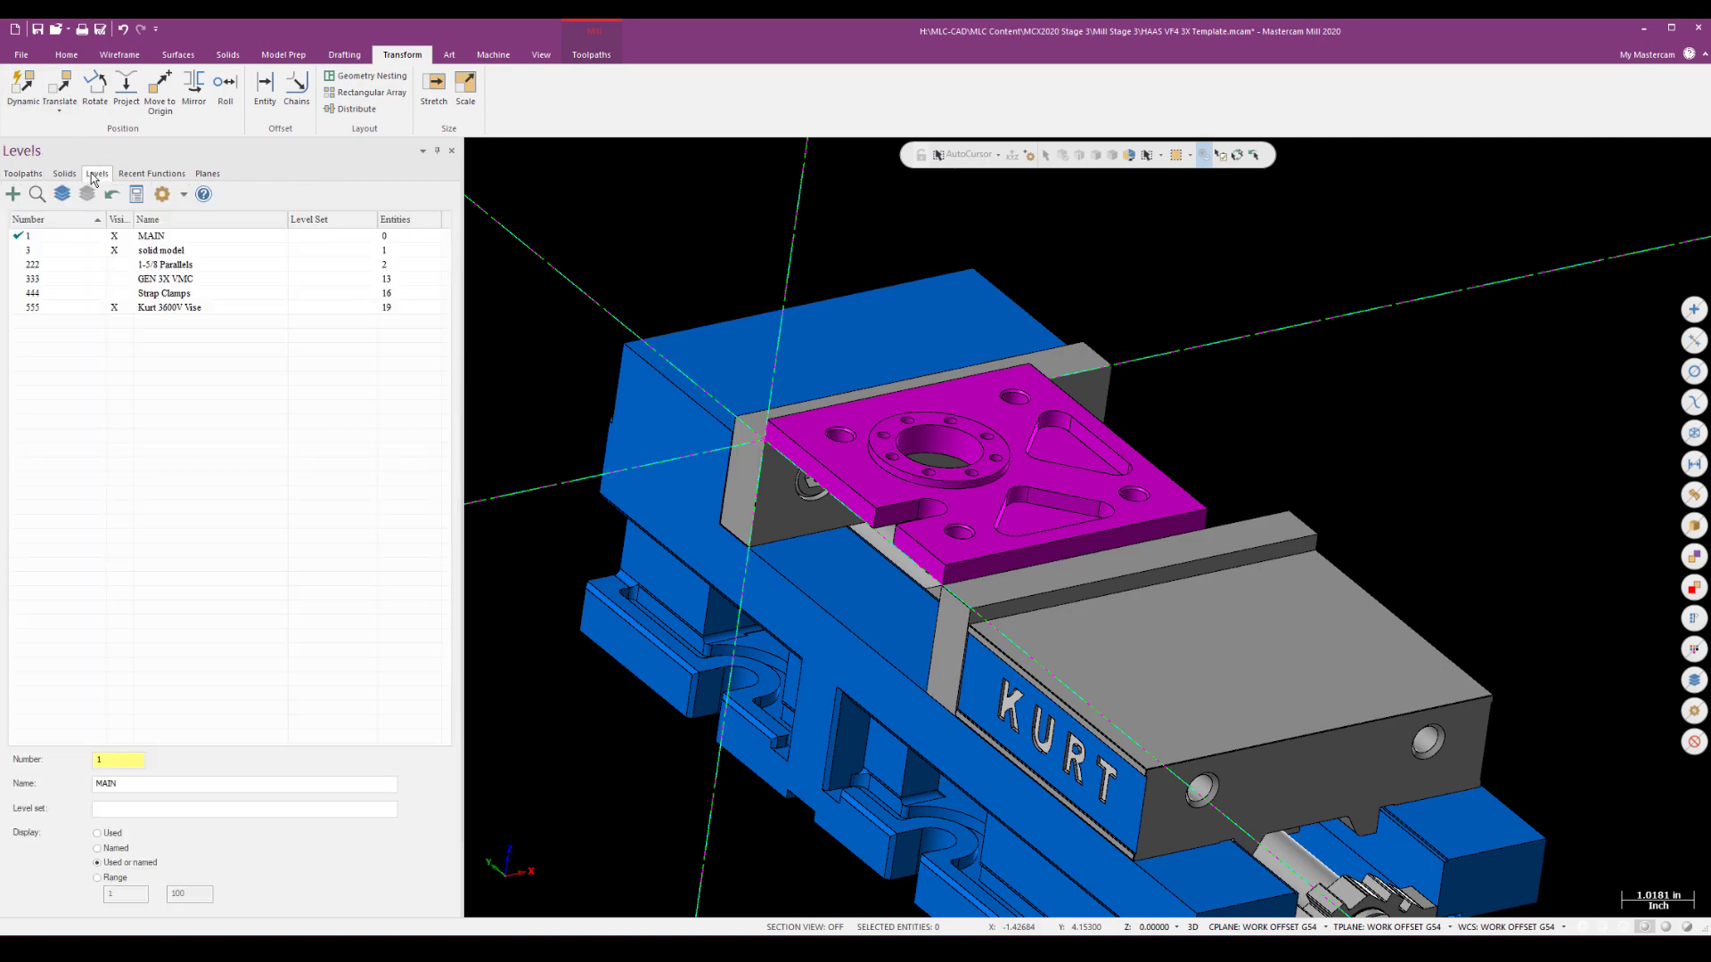
click(114, 264)
middle_drag(562, 462, 845, 256)
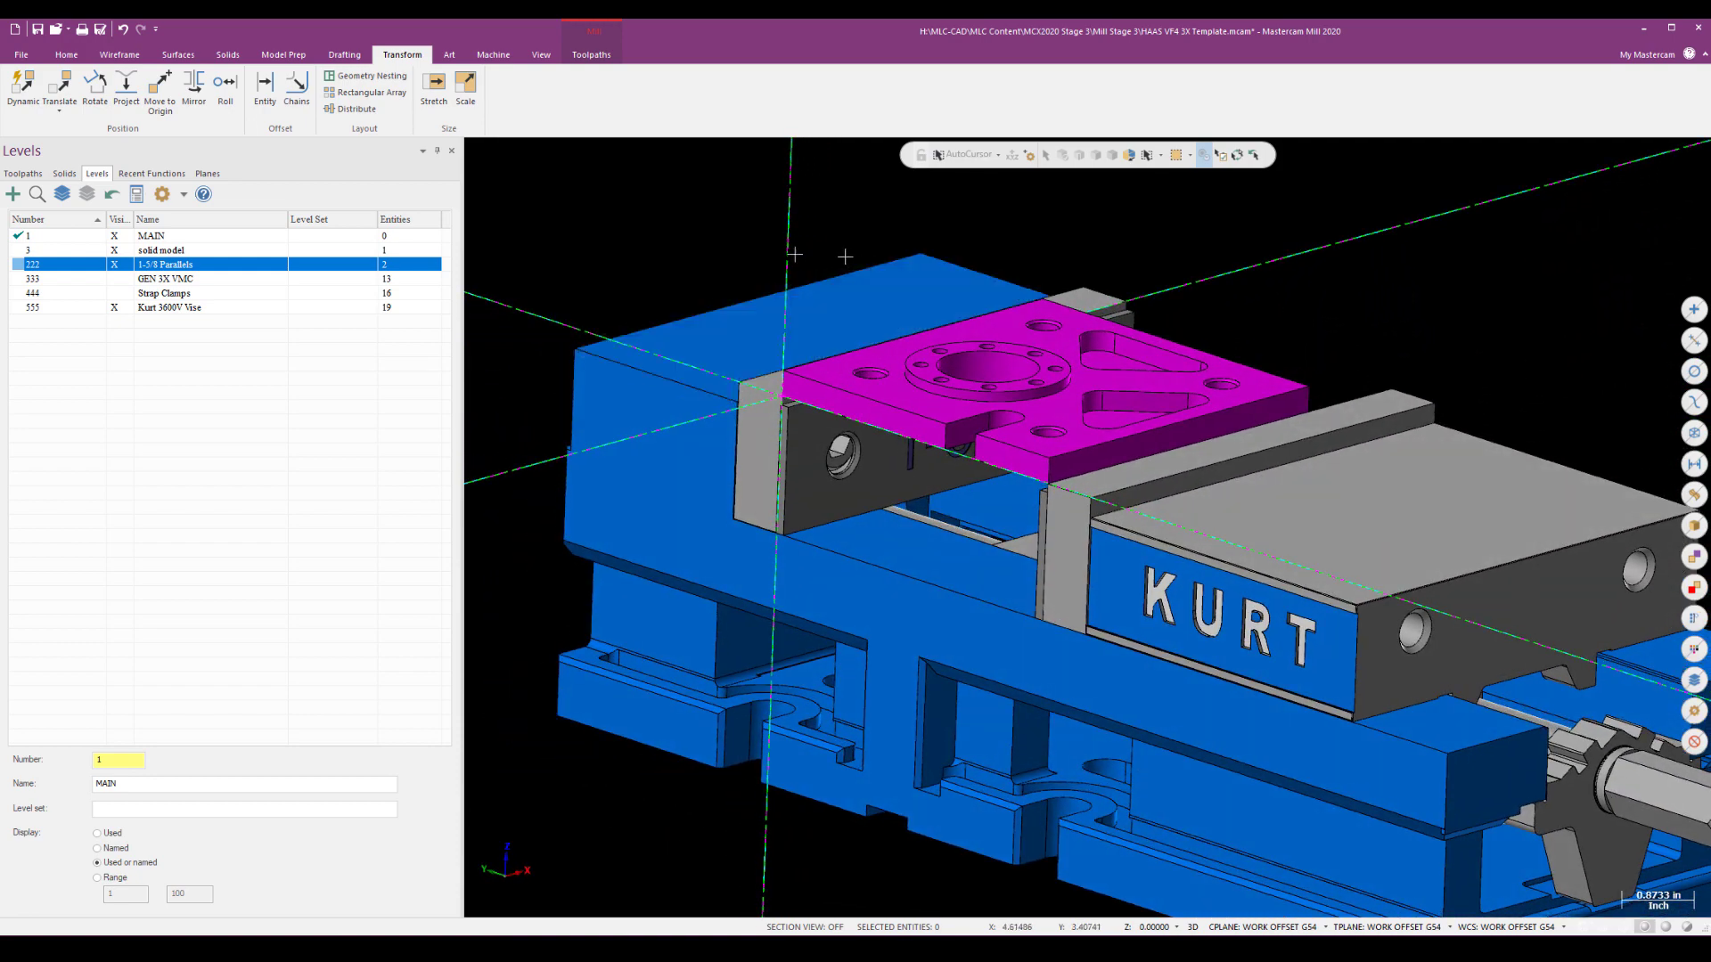
click(113, 307)
click(853, 377)
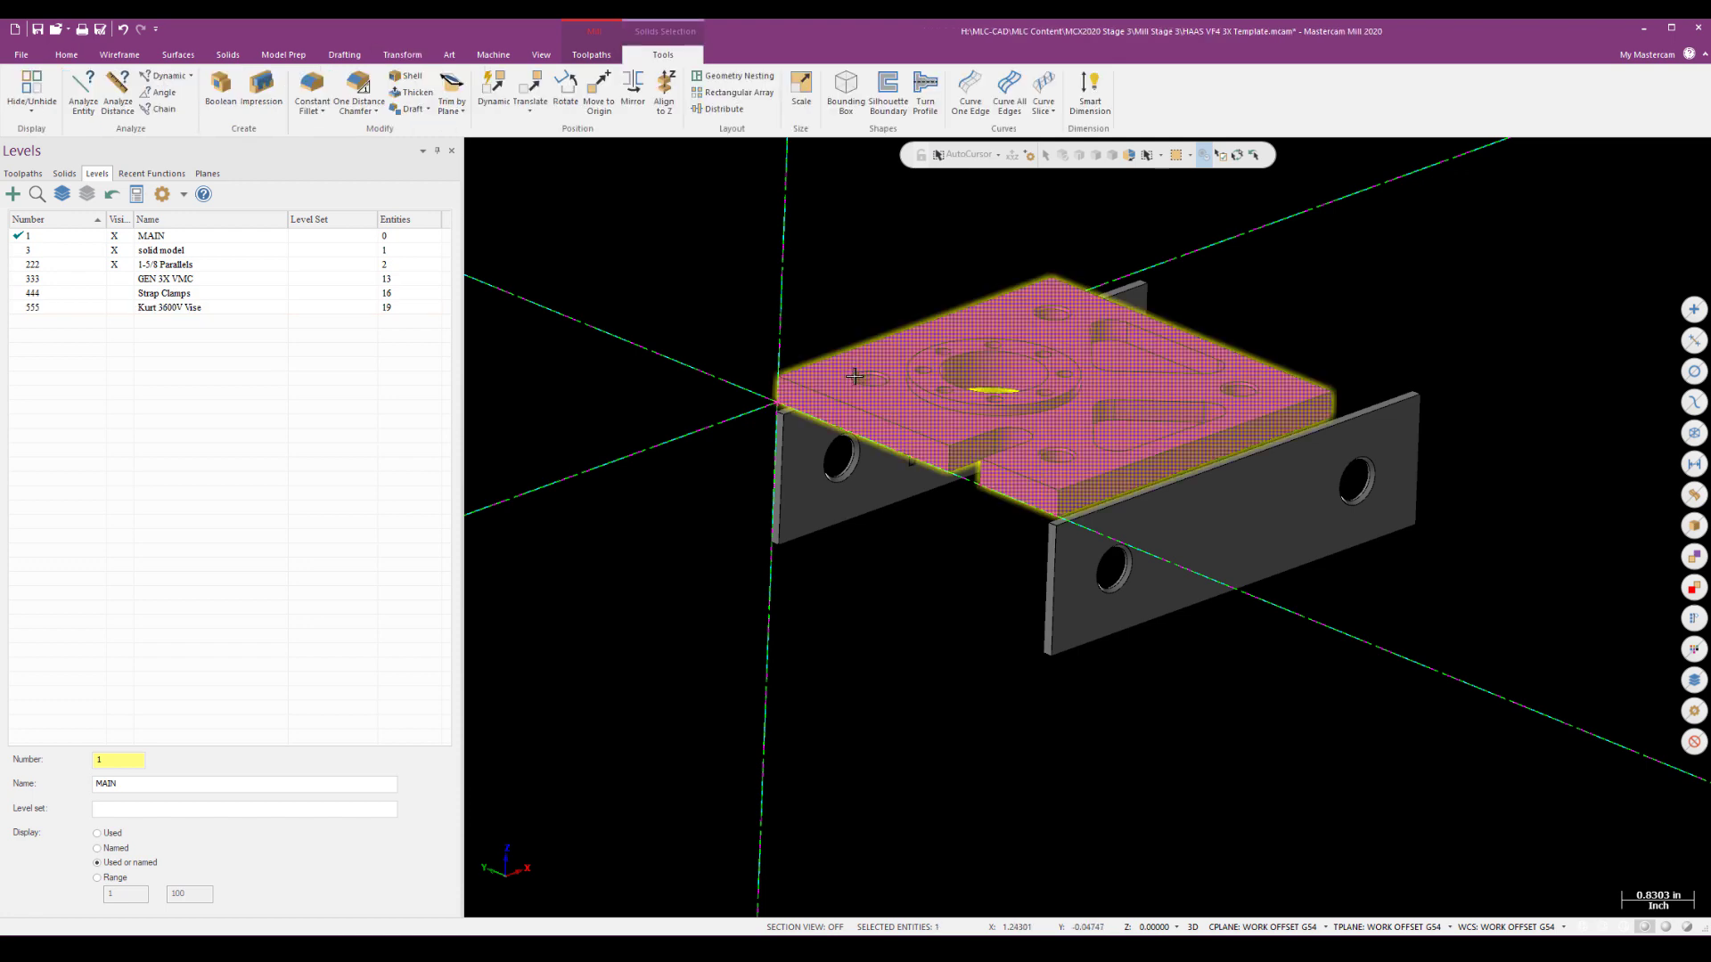
- Dynamically move the plate down along Z from its corner onto the parallels' top edge
click(402, 54)
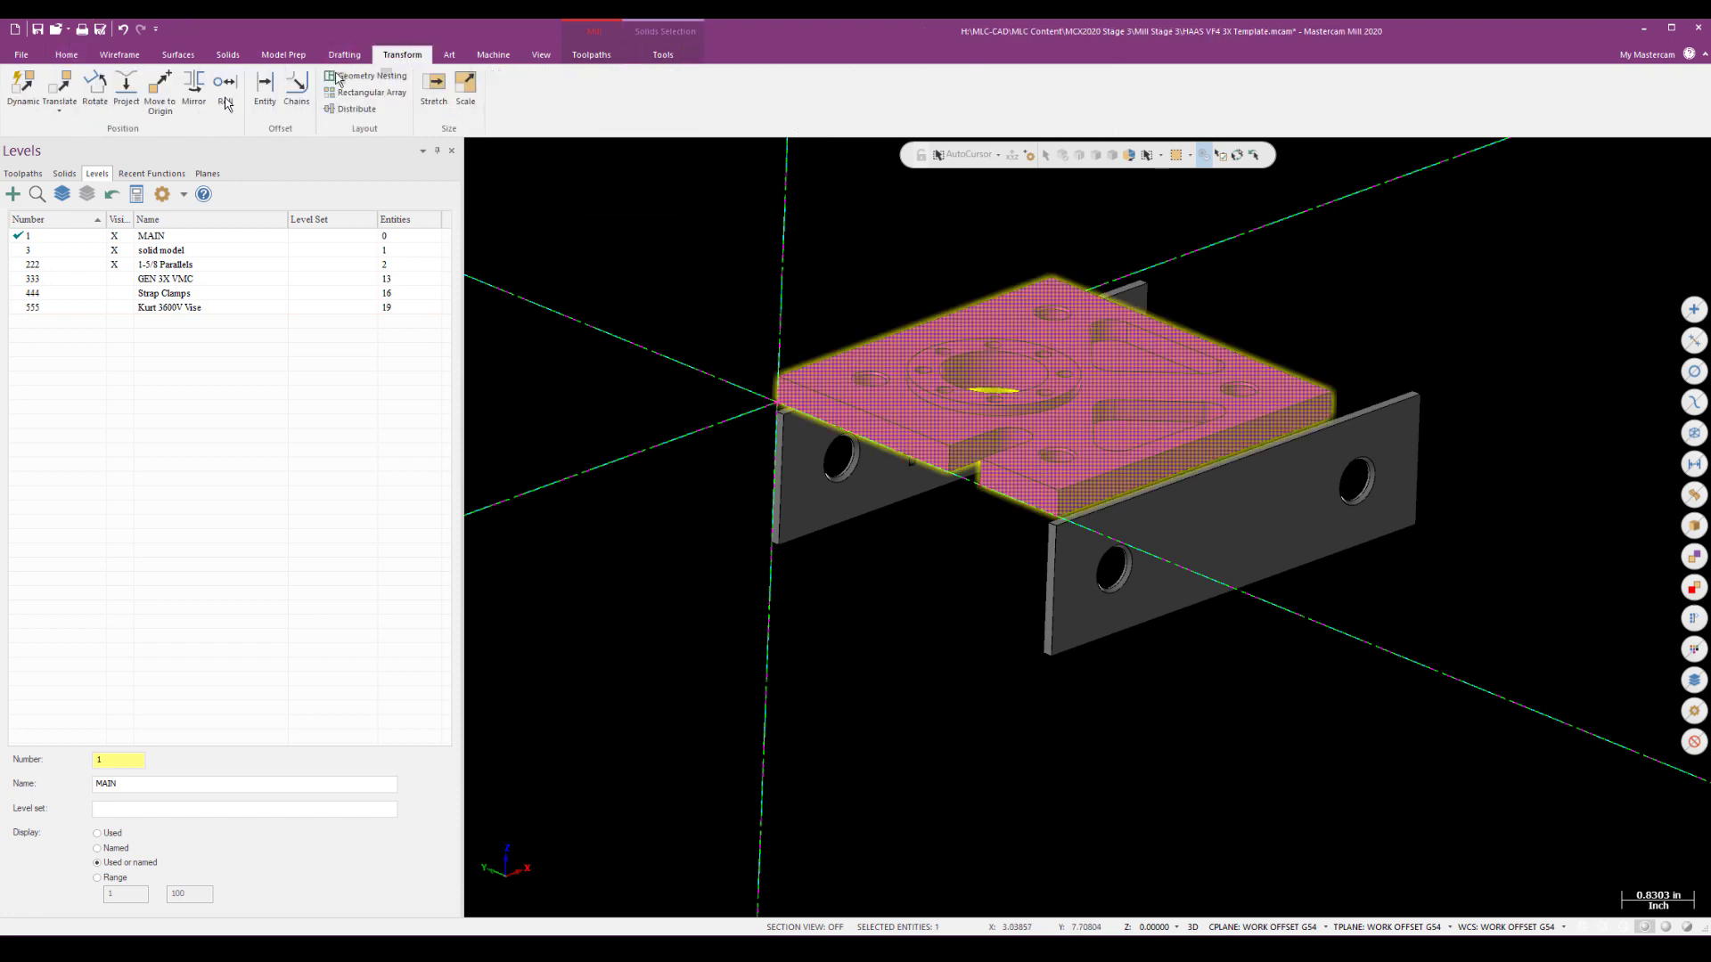
click(23, 87)
scroll(1025, 481, up, 5)
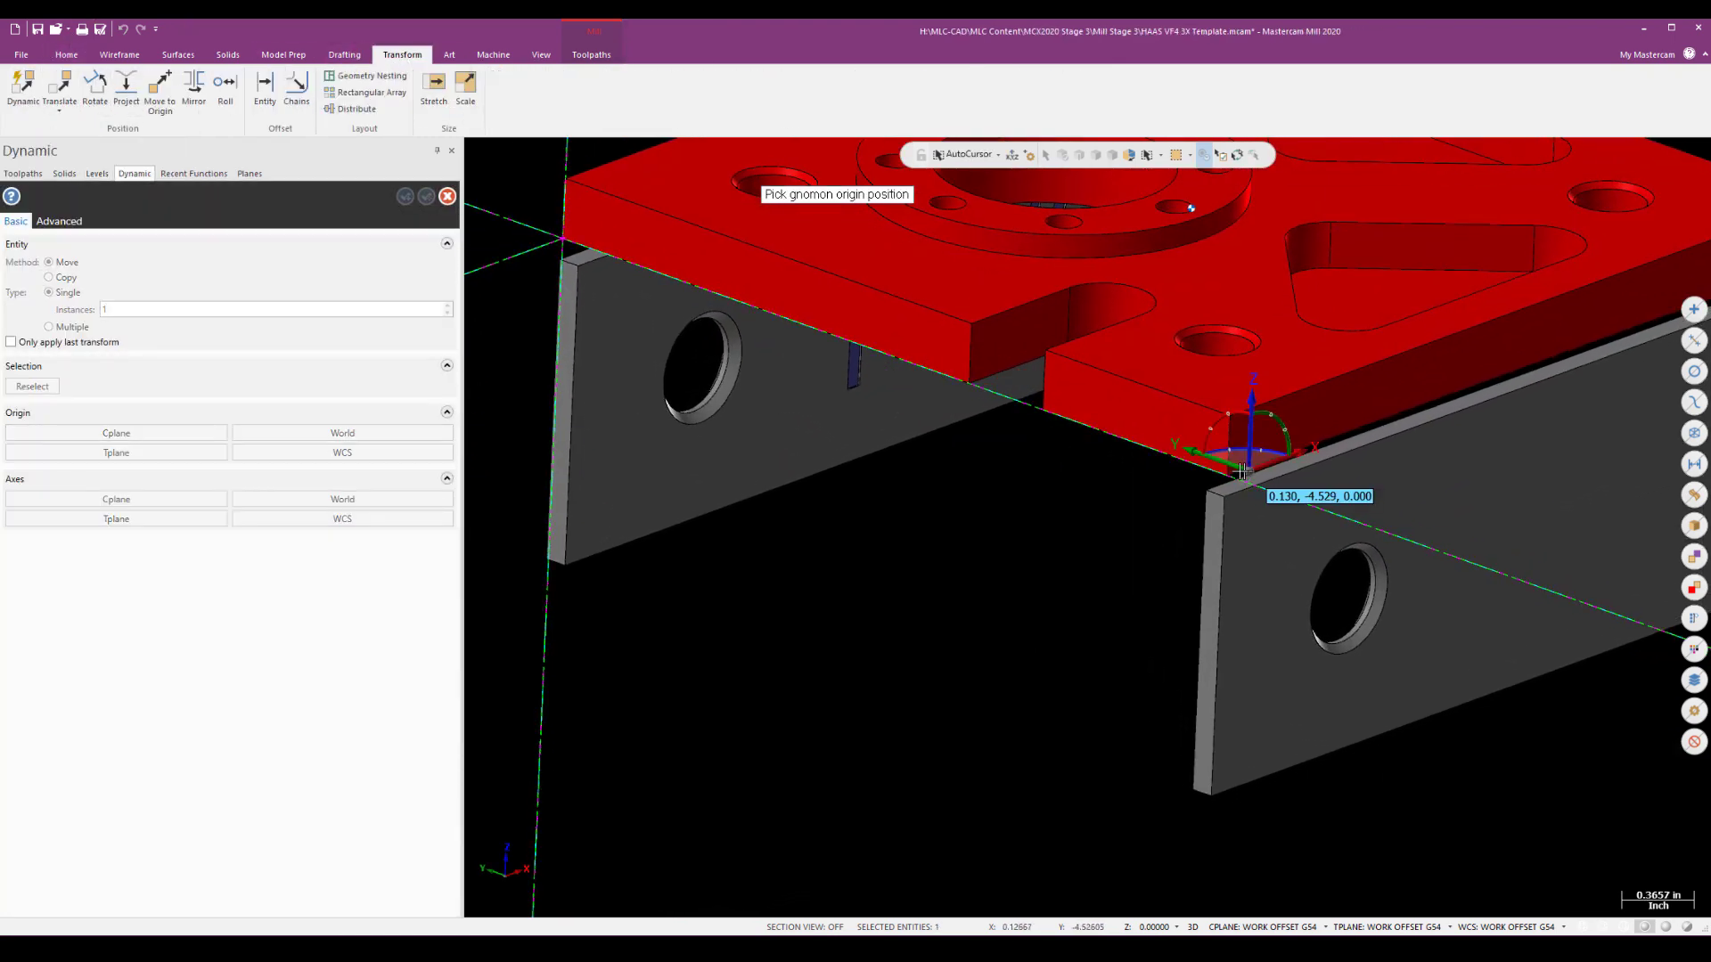
click(1231, 475)
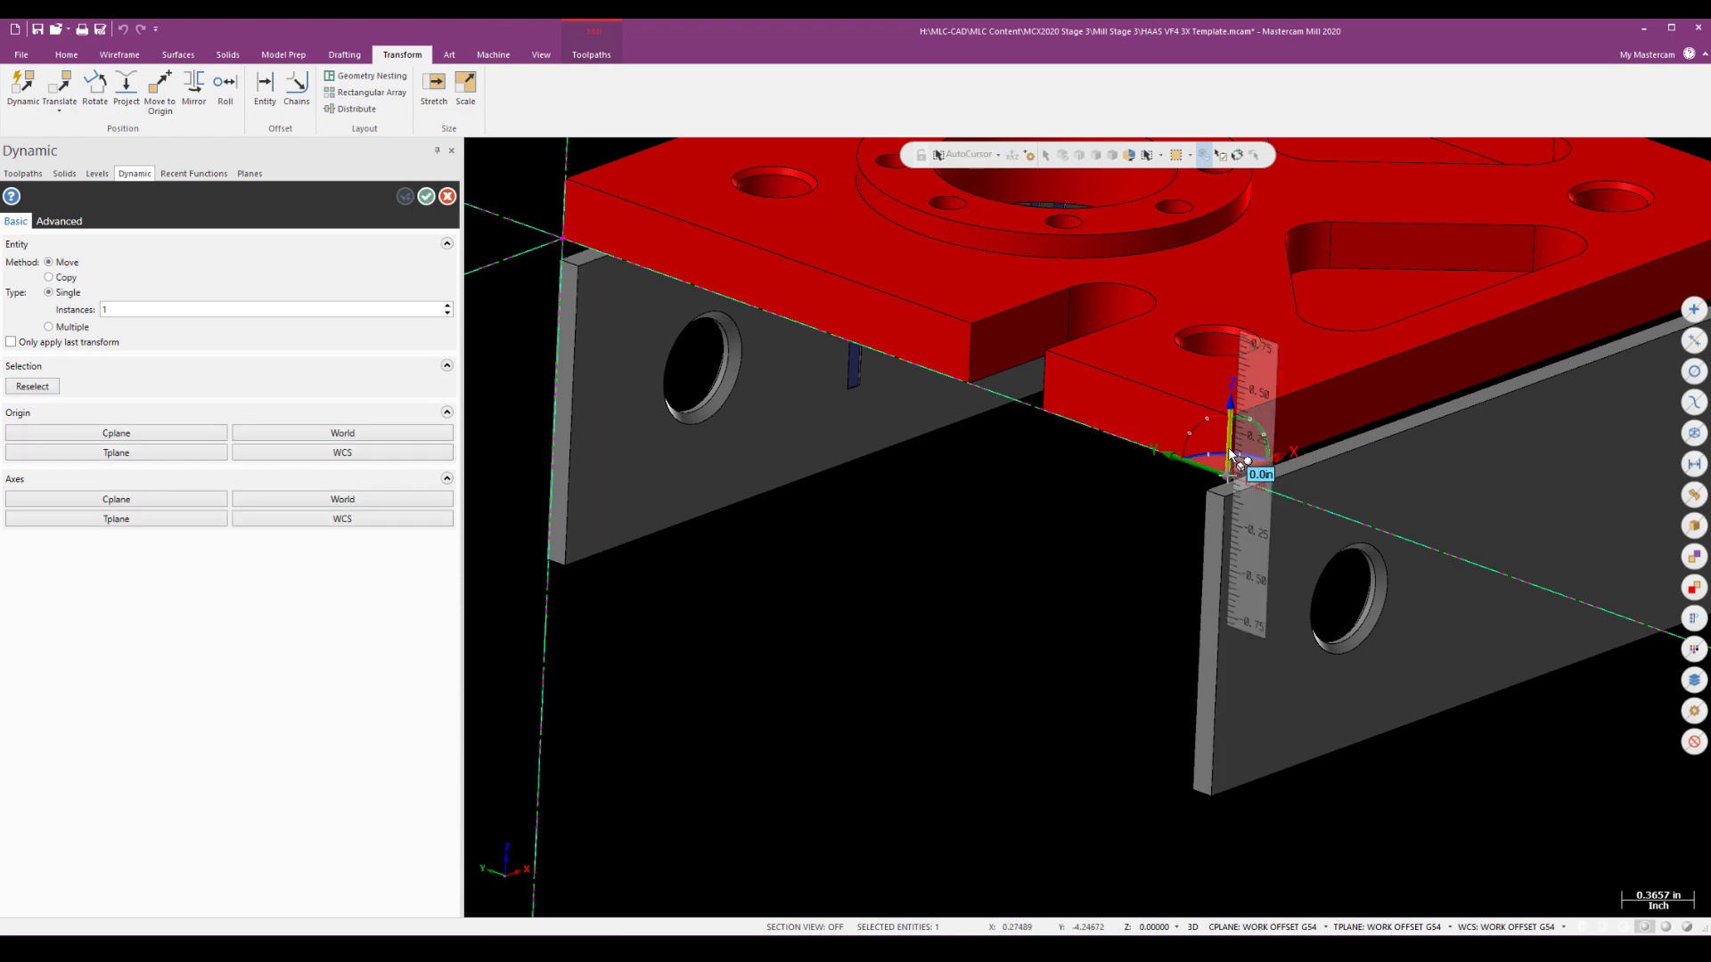
click(1230, 454)
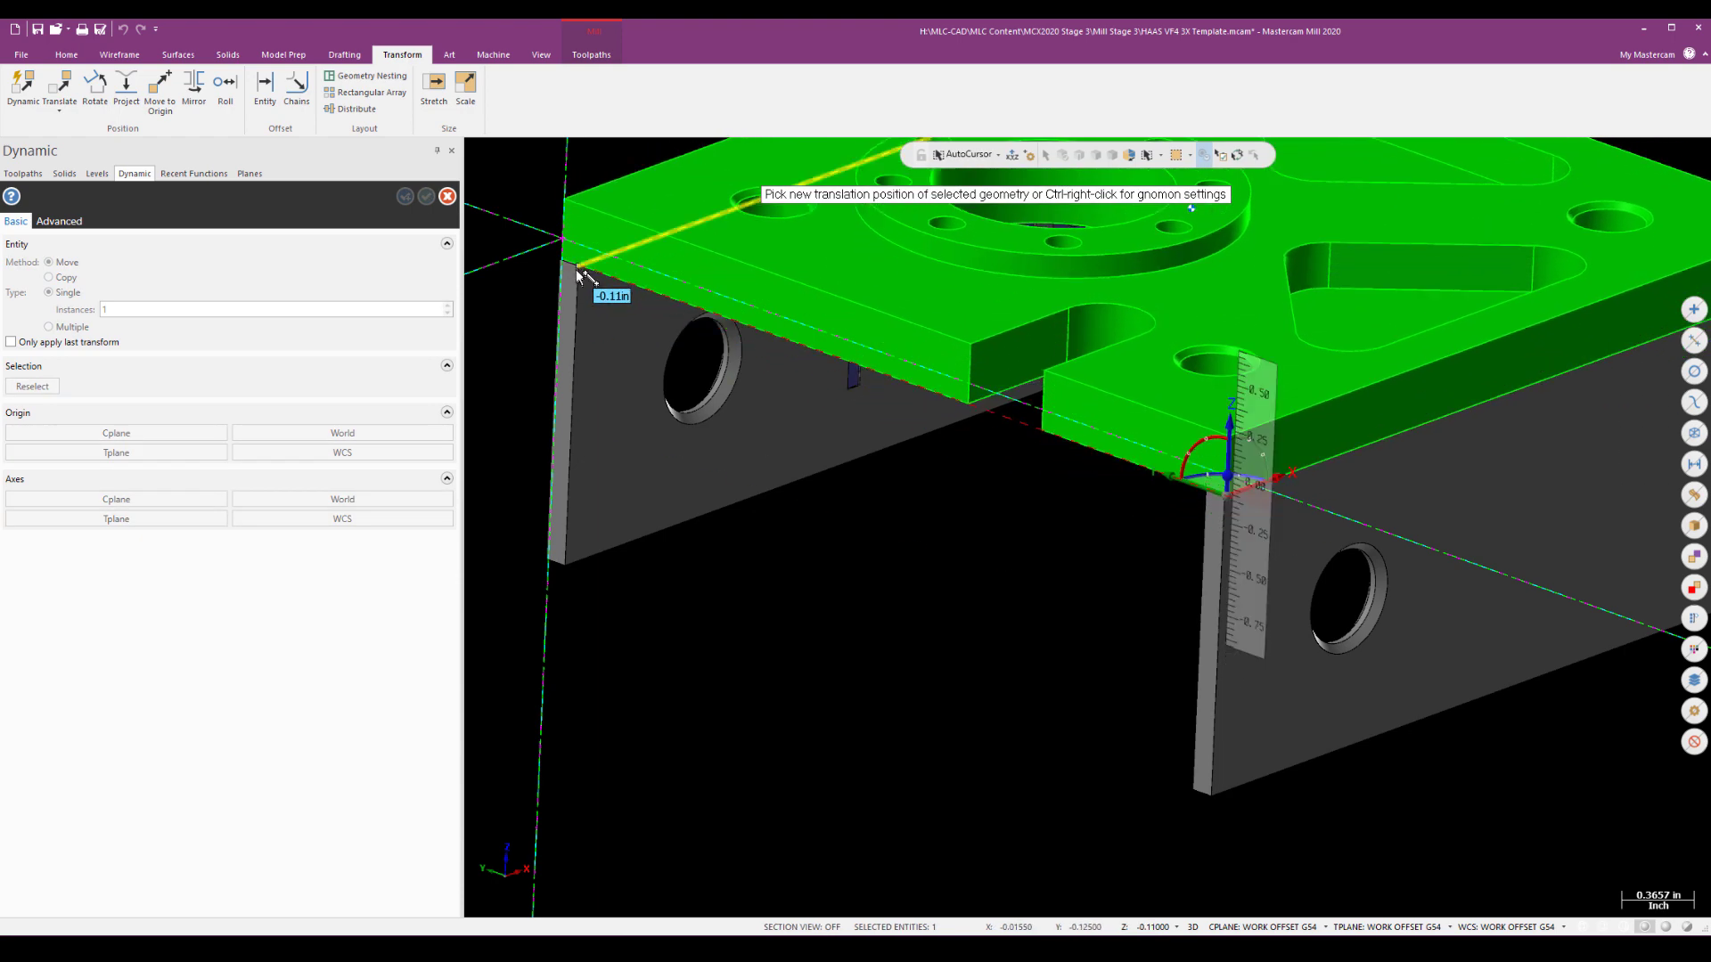
click(579, 274)
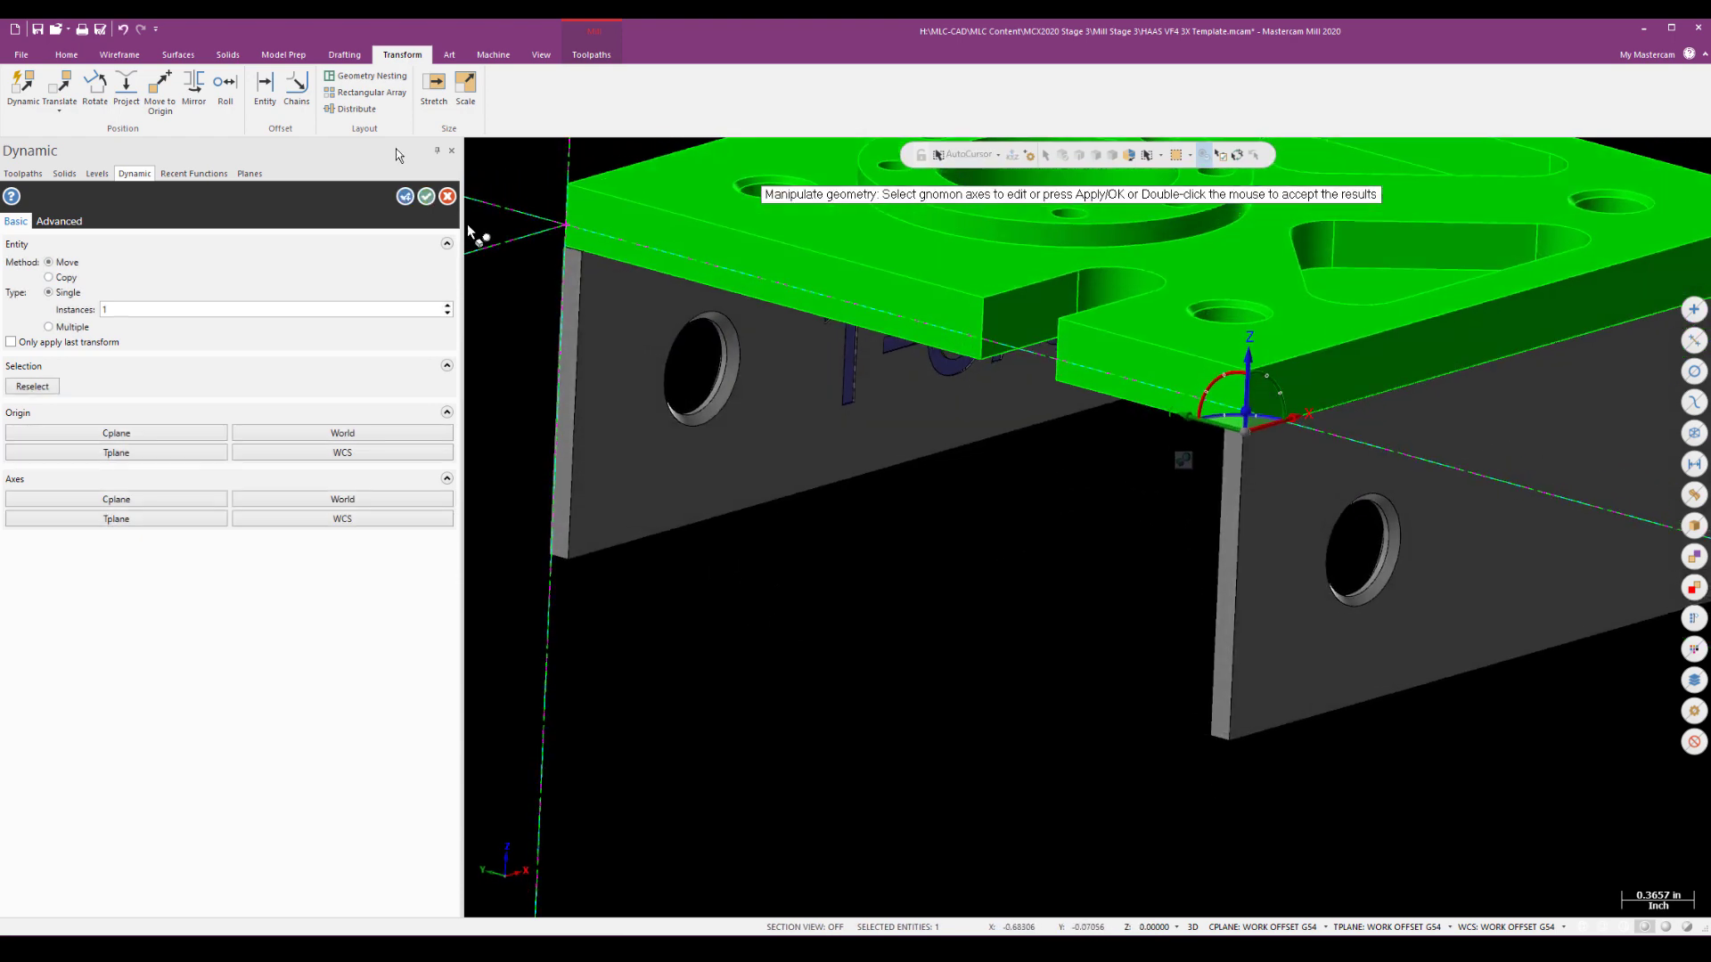
click(426, 196)
scroll(846, 650, down, 4)
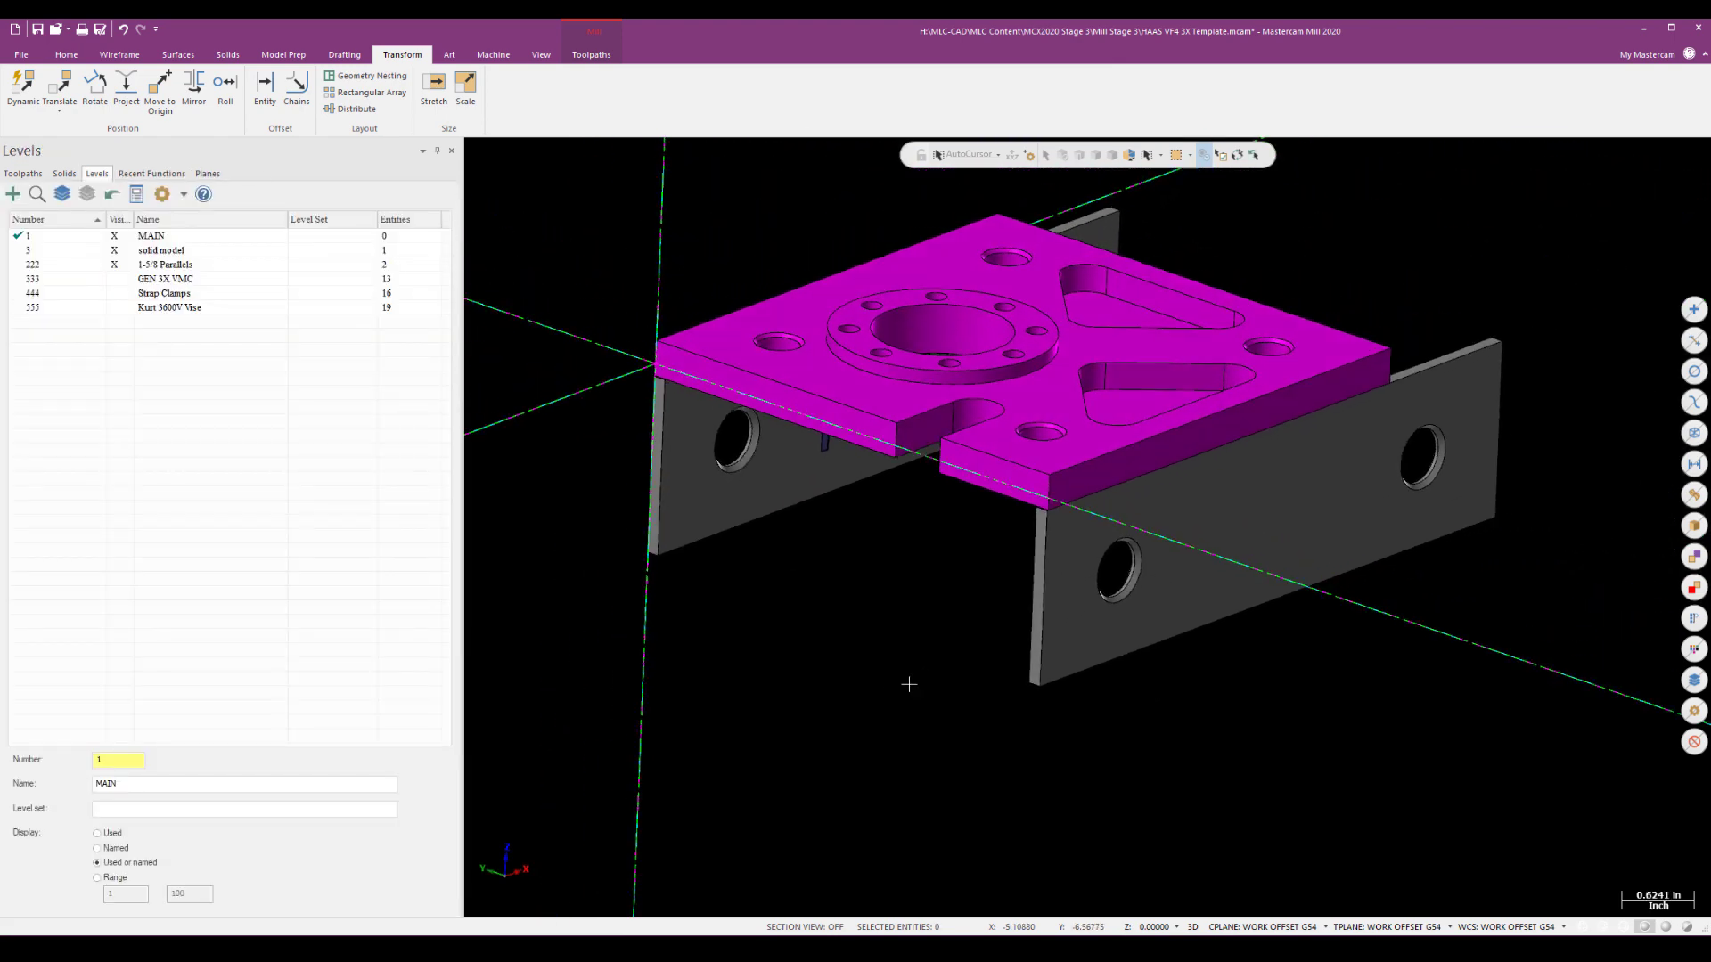
scroll(909, 683, down, 1)
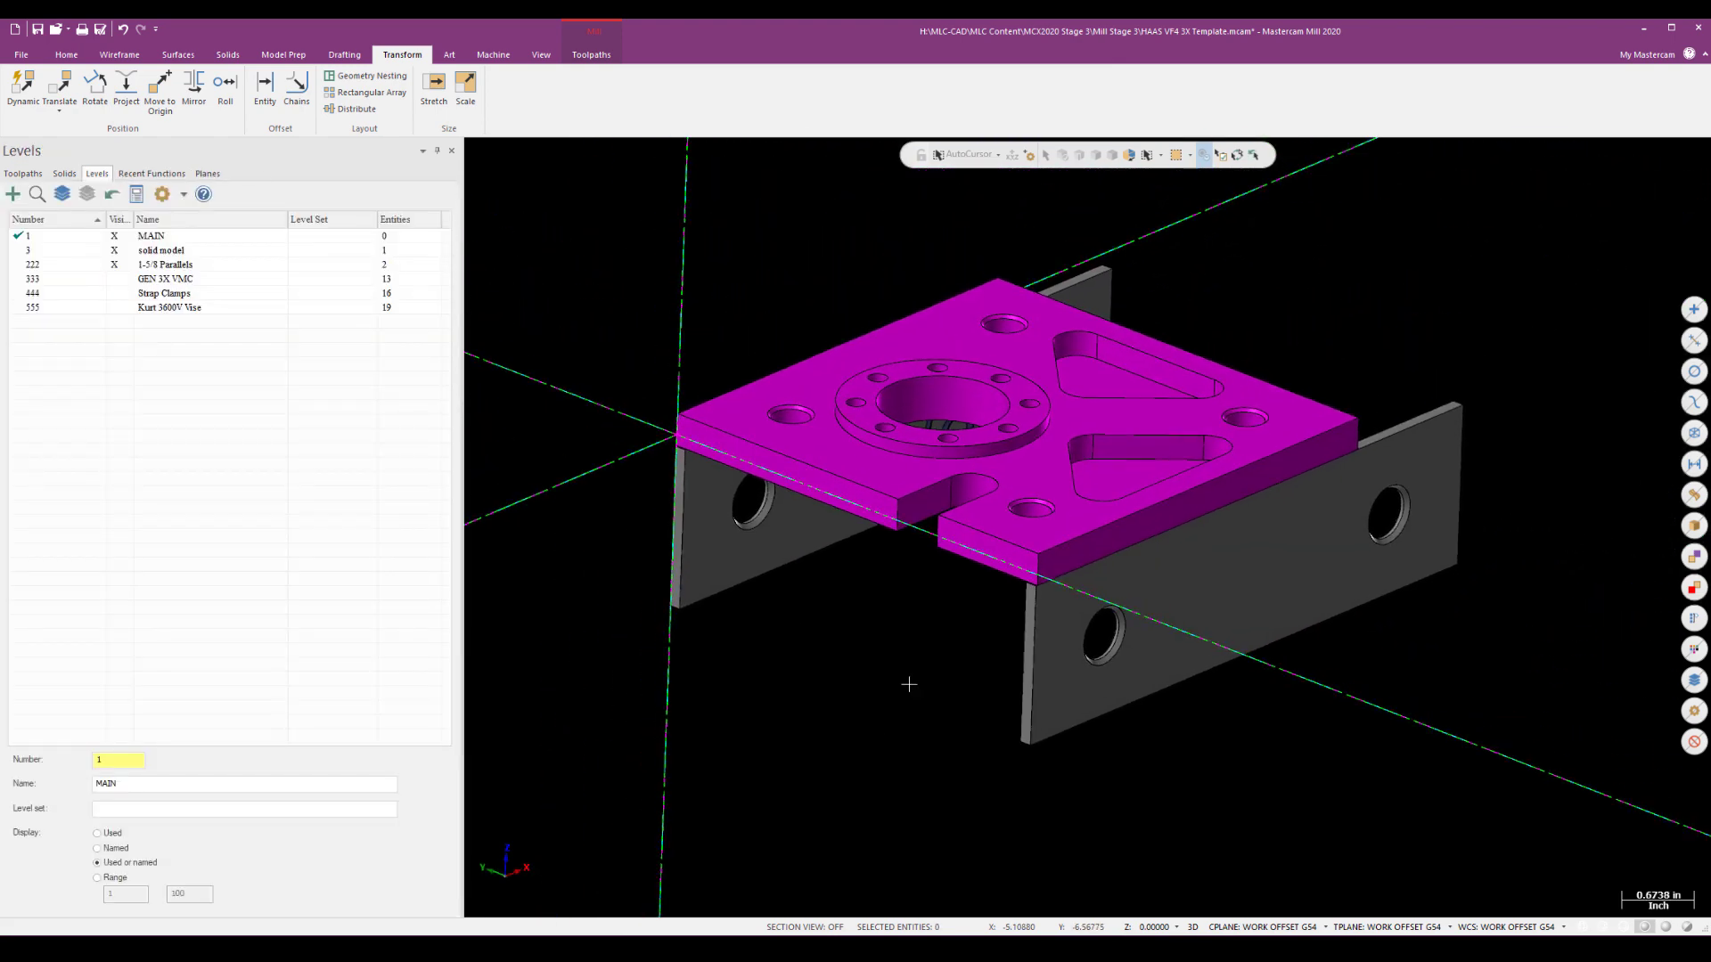
- Check the fit with the vise, then hide levels 222 and 555 and shade the plate grey
click(114, 307)
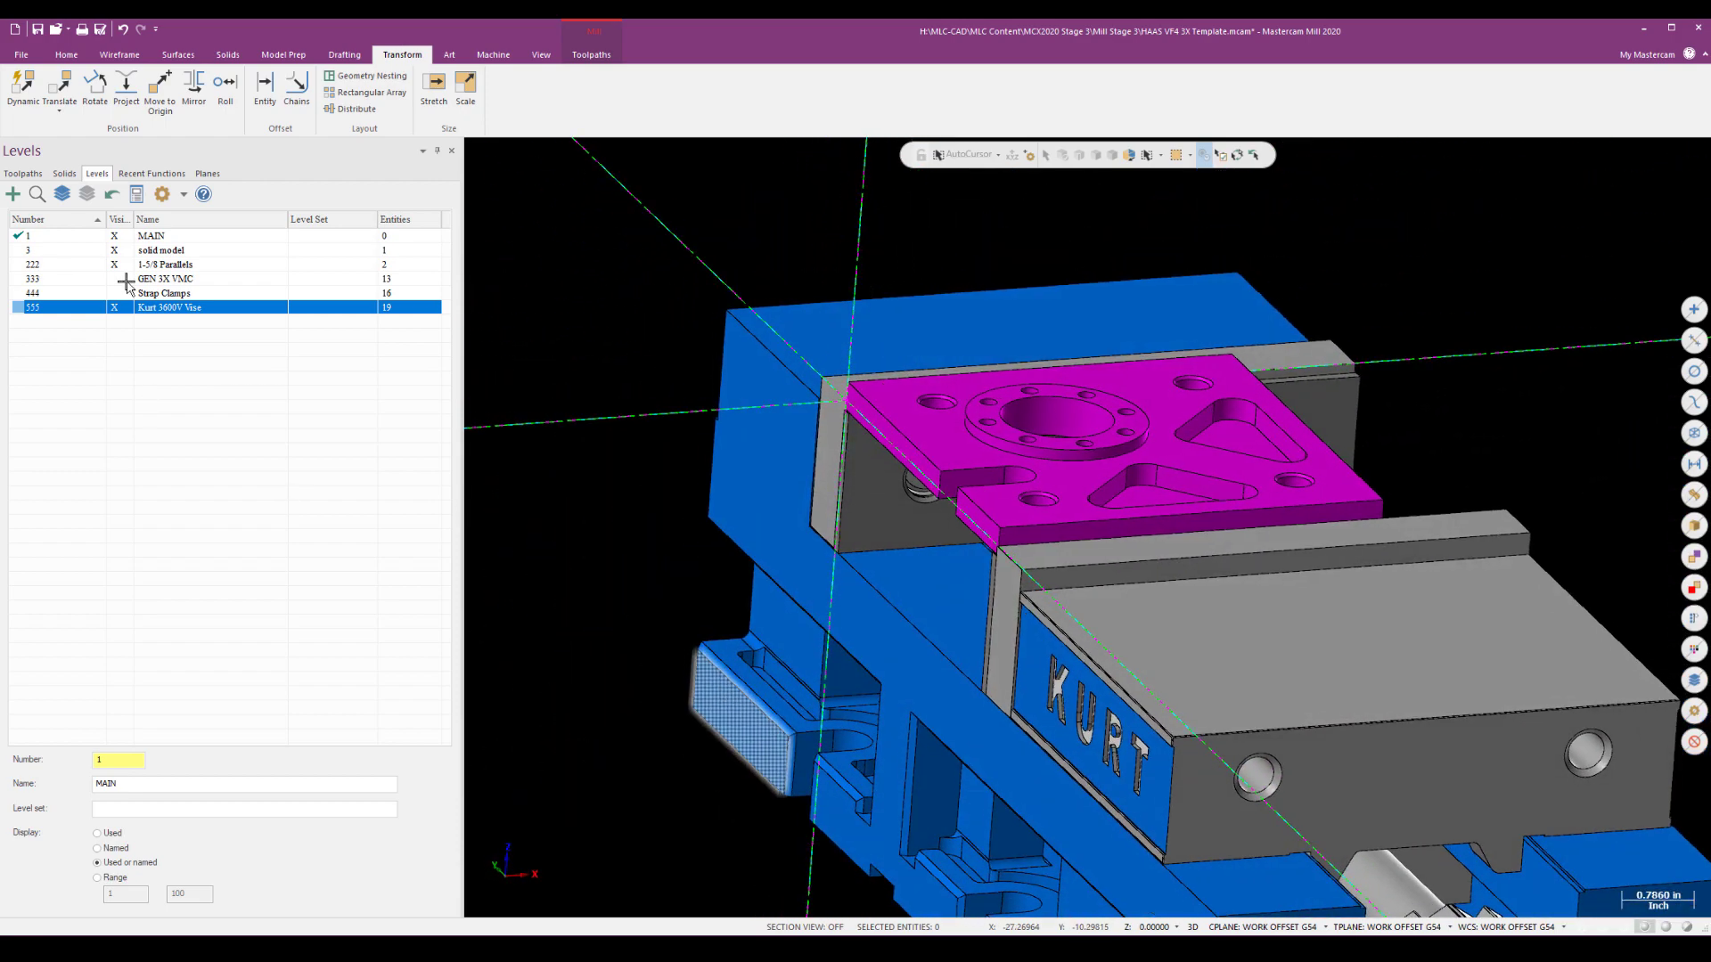
click(114, 265)
click(114, 307)
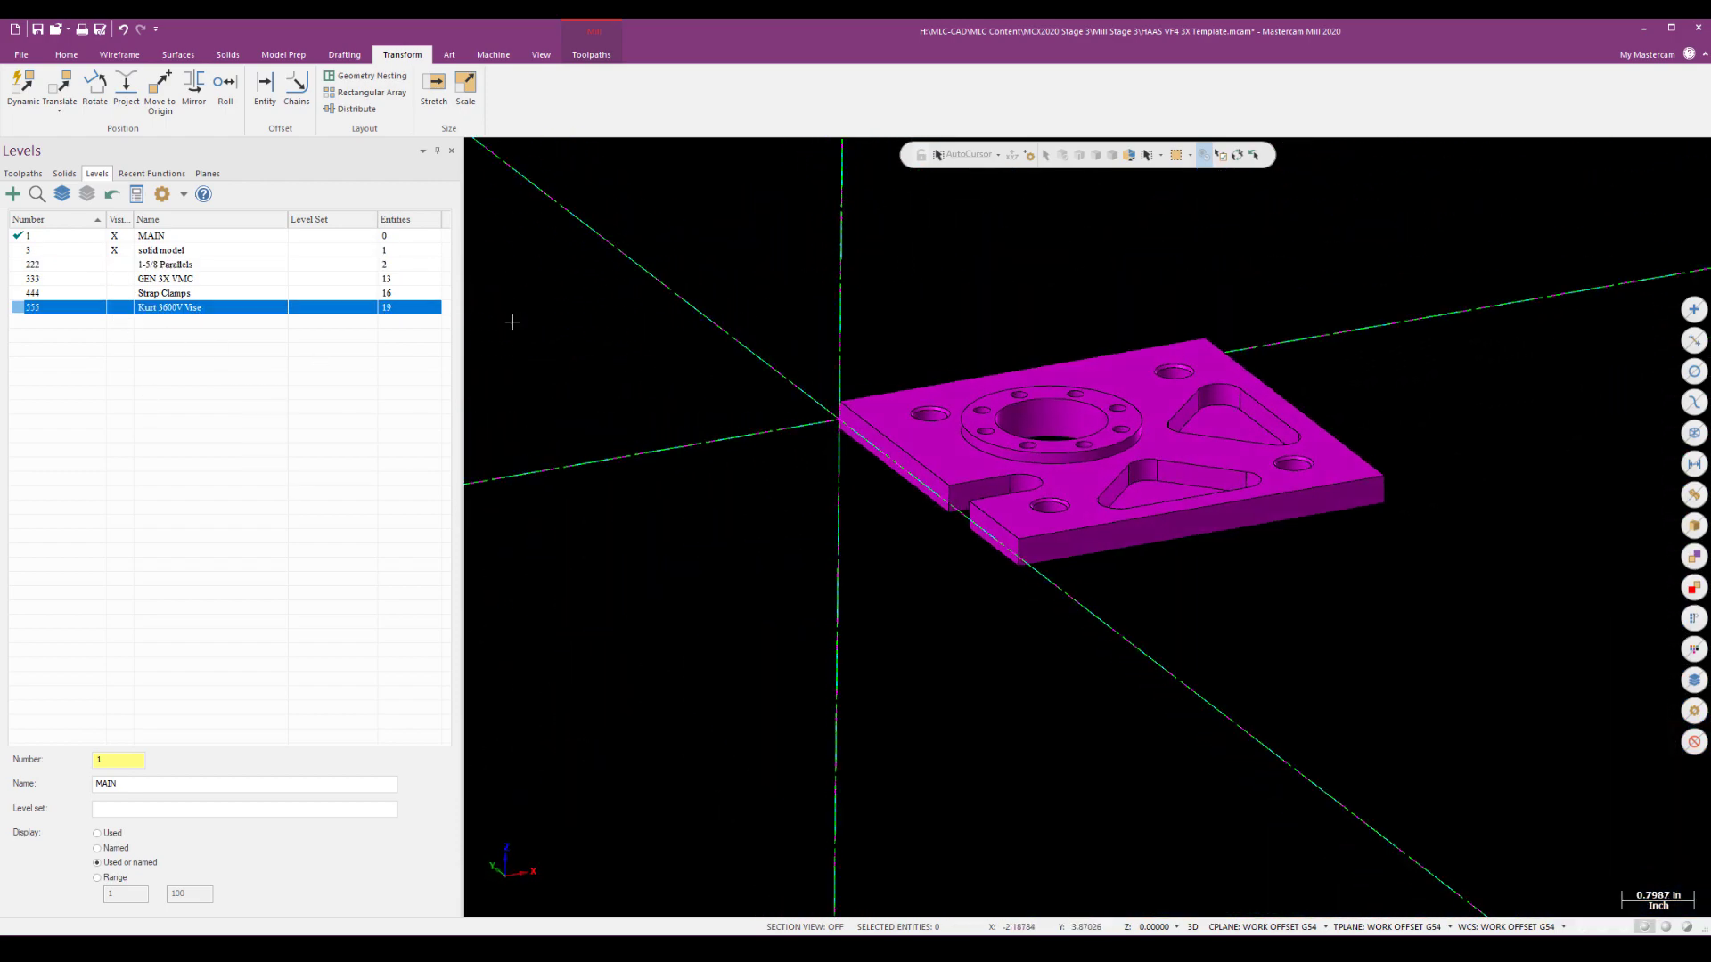
right_click(573, 333)
click(617, 315)
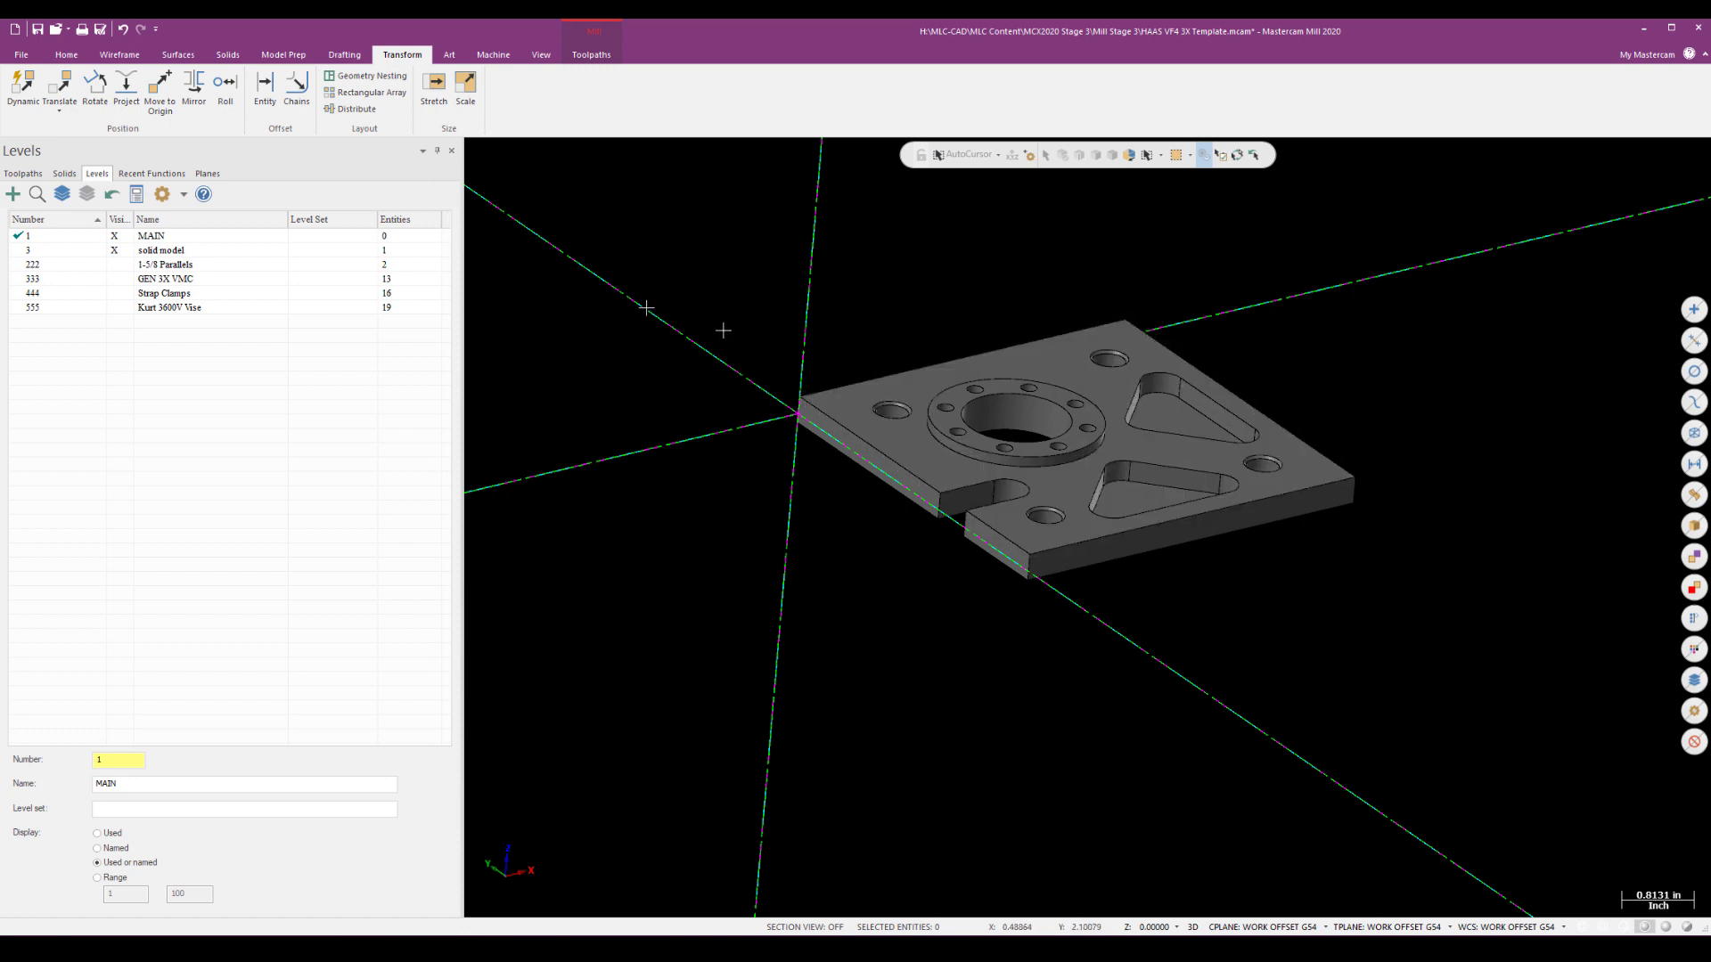
- Add a new level 4 and name it 'stock boundary'
click(13, 194)
click(151, 322)
text(stock boundary)
key(Return)
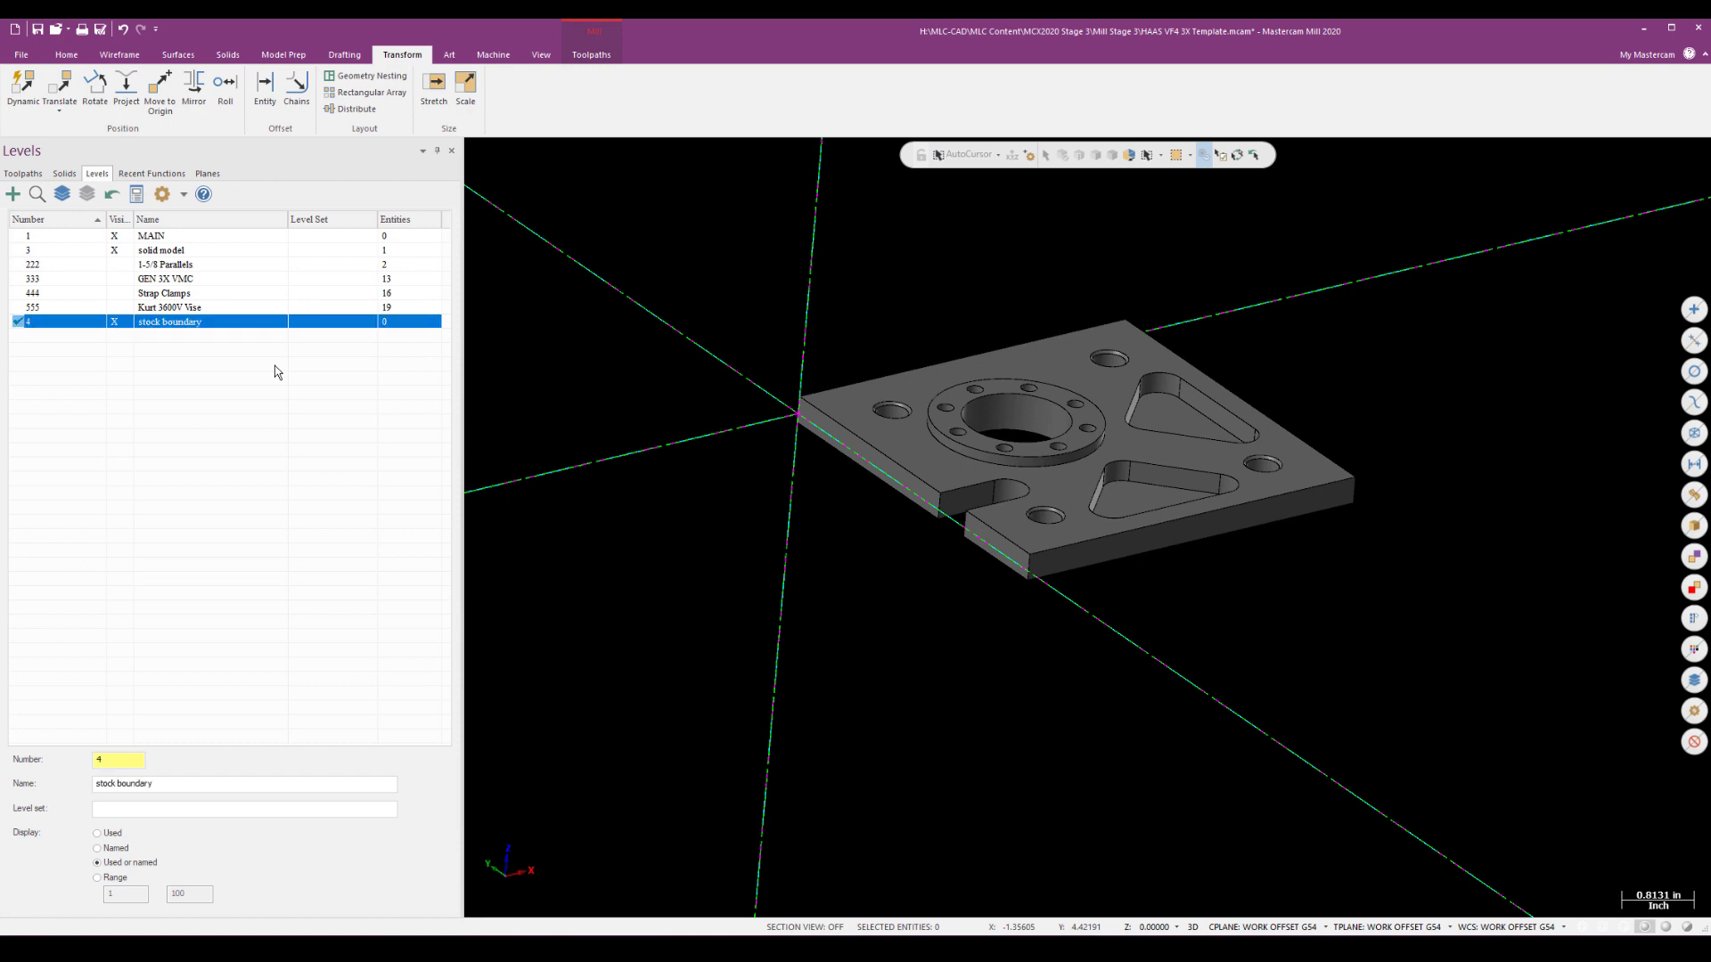
click(119, 54)
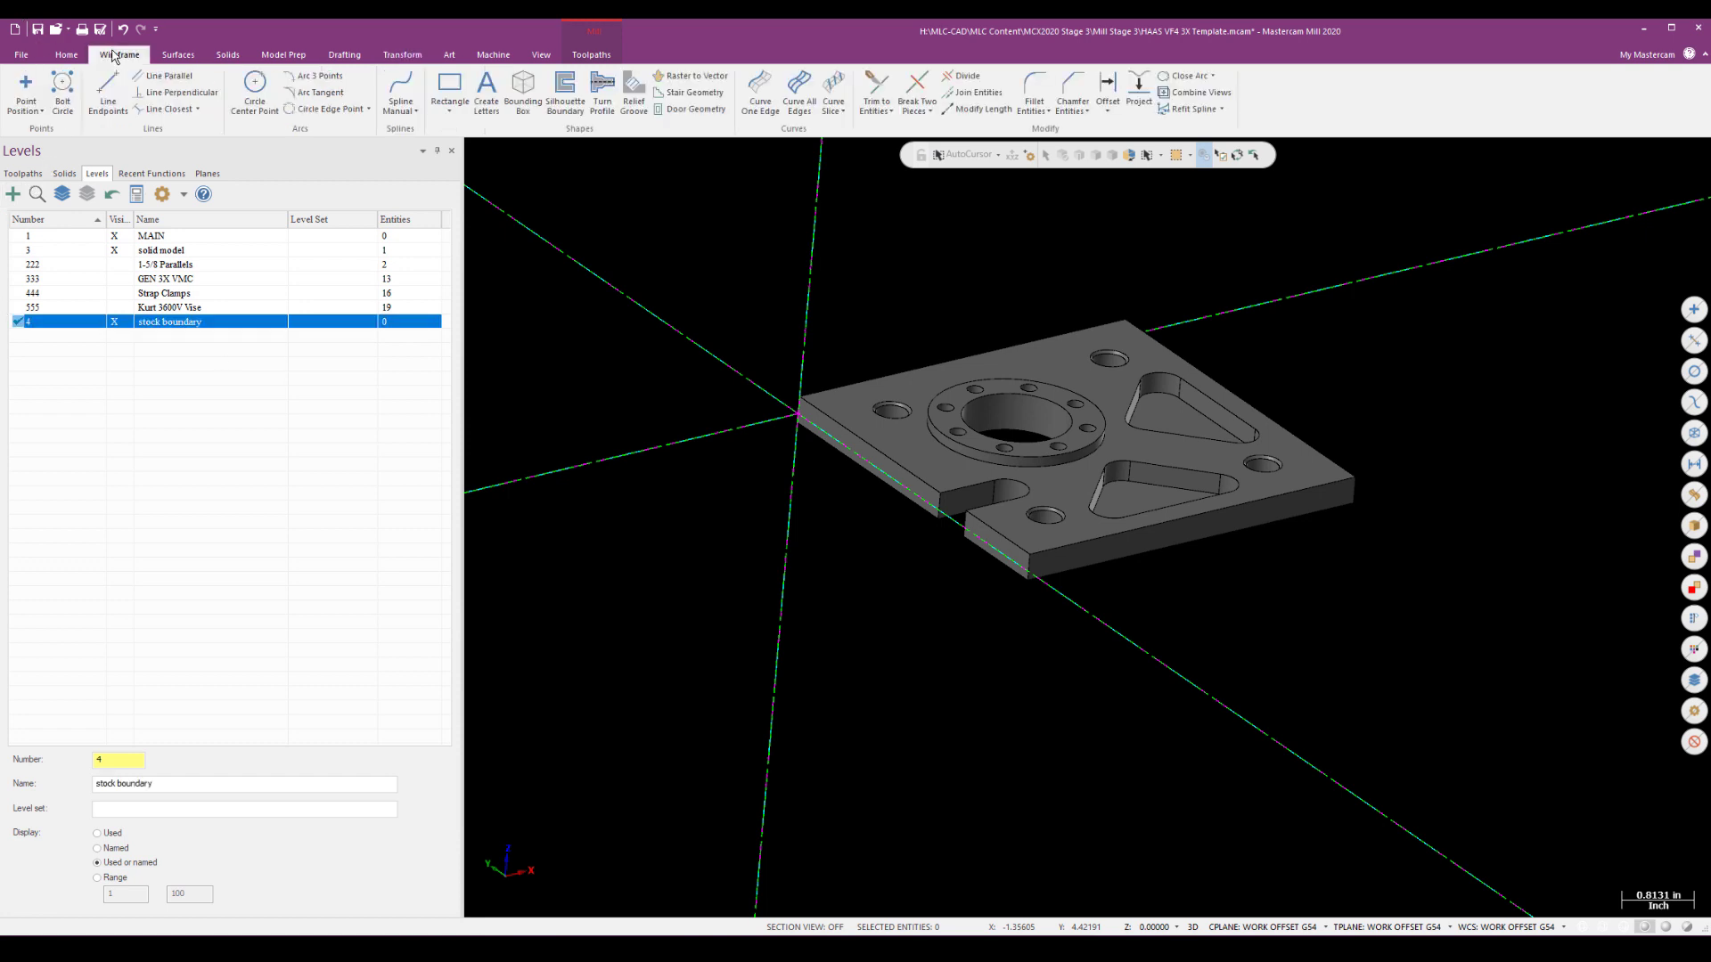
- Create a bounding box around the plate solid, changing its Z size from 0.45 to 0.5
click(523, 89)
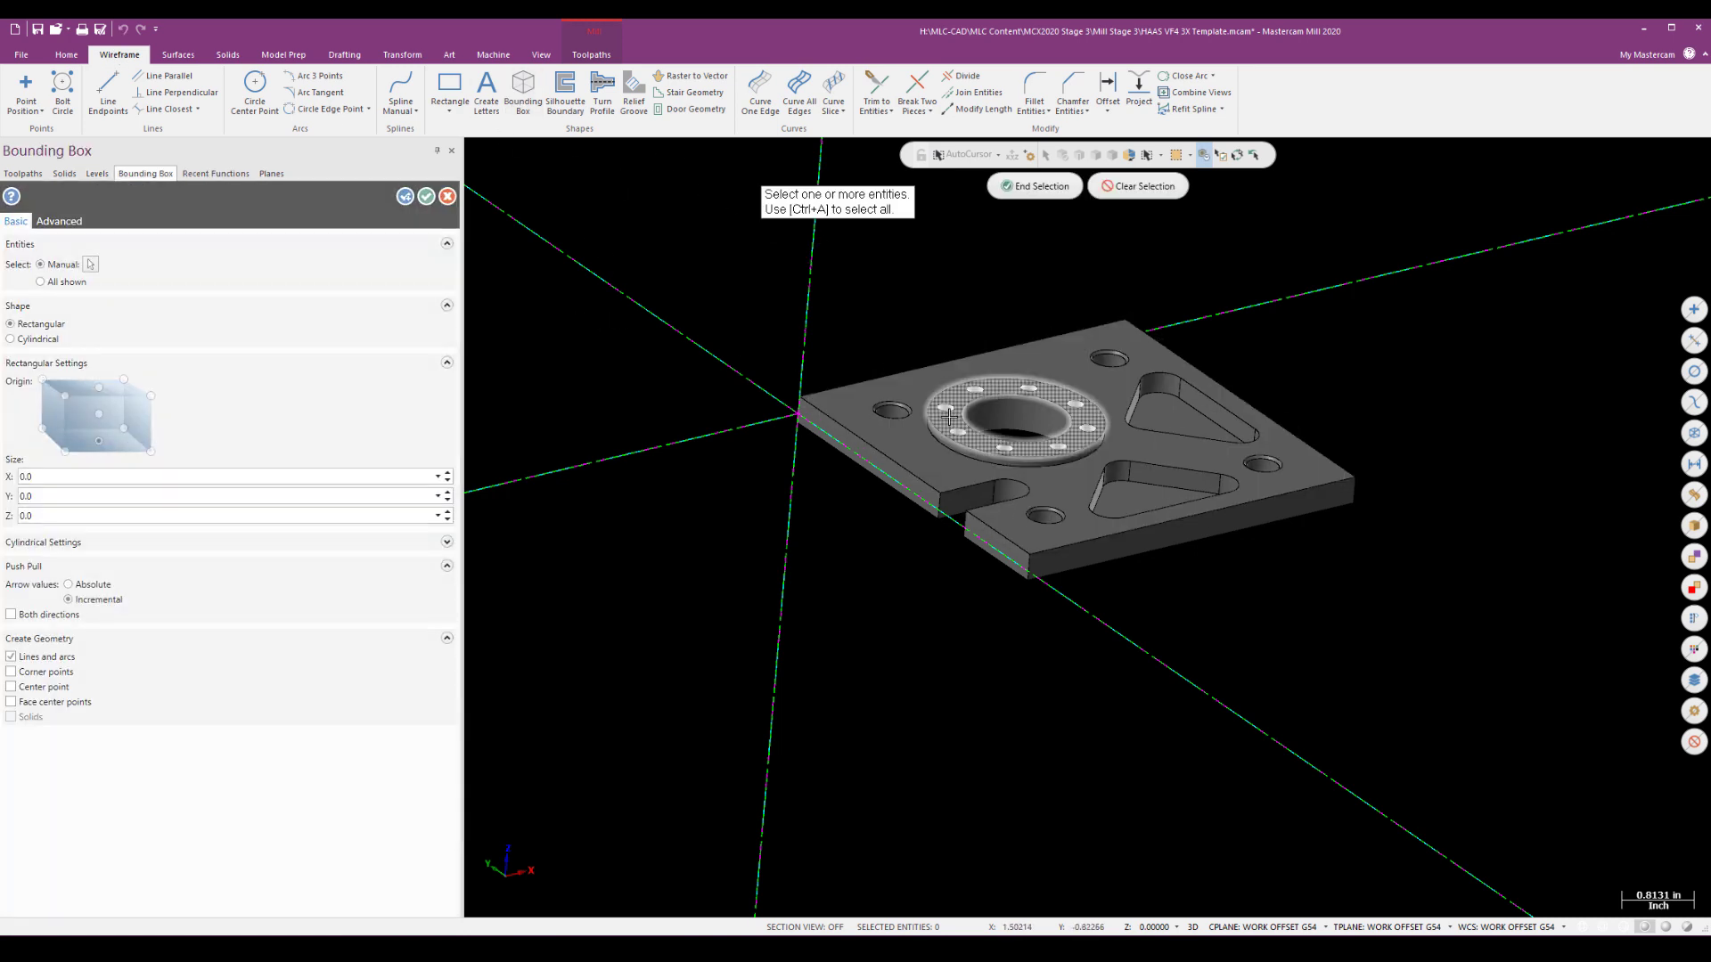
click(949, 416)
click(1020, 186)
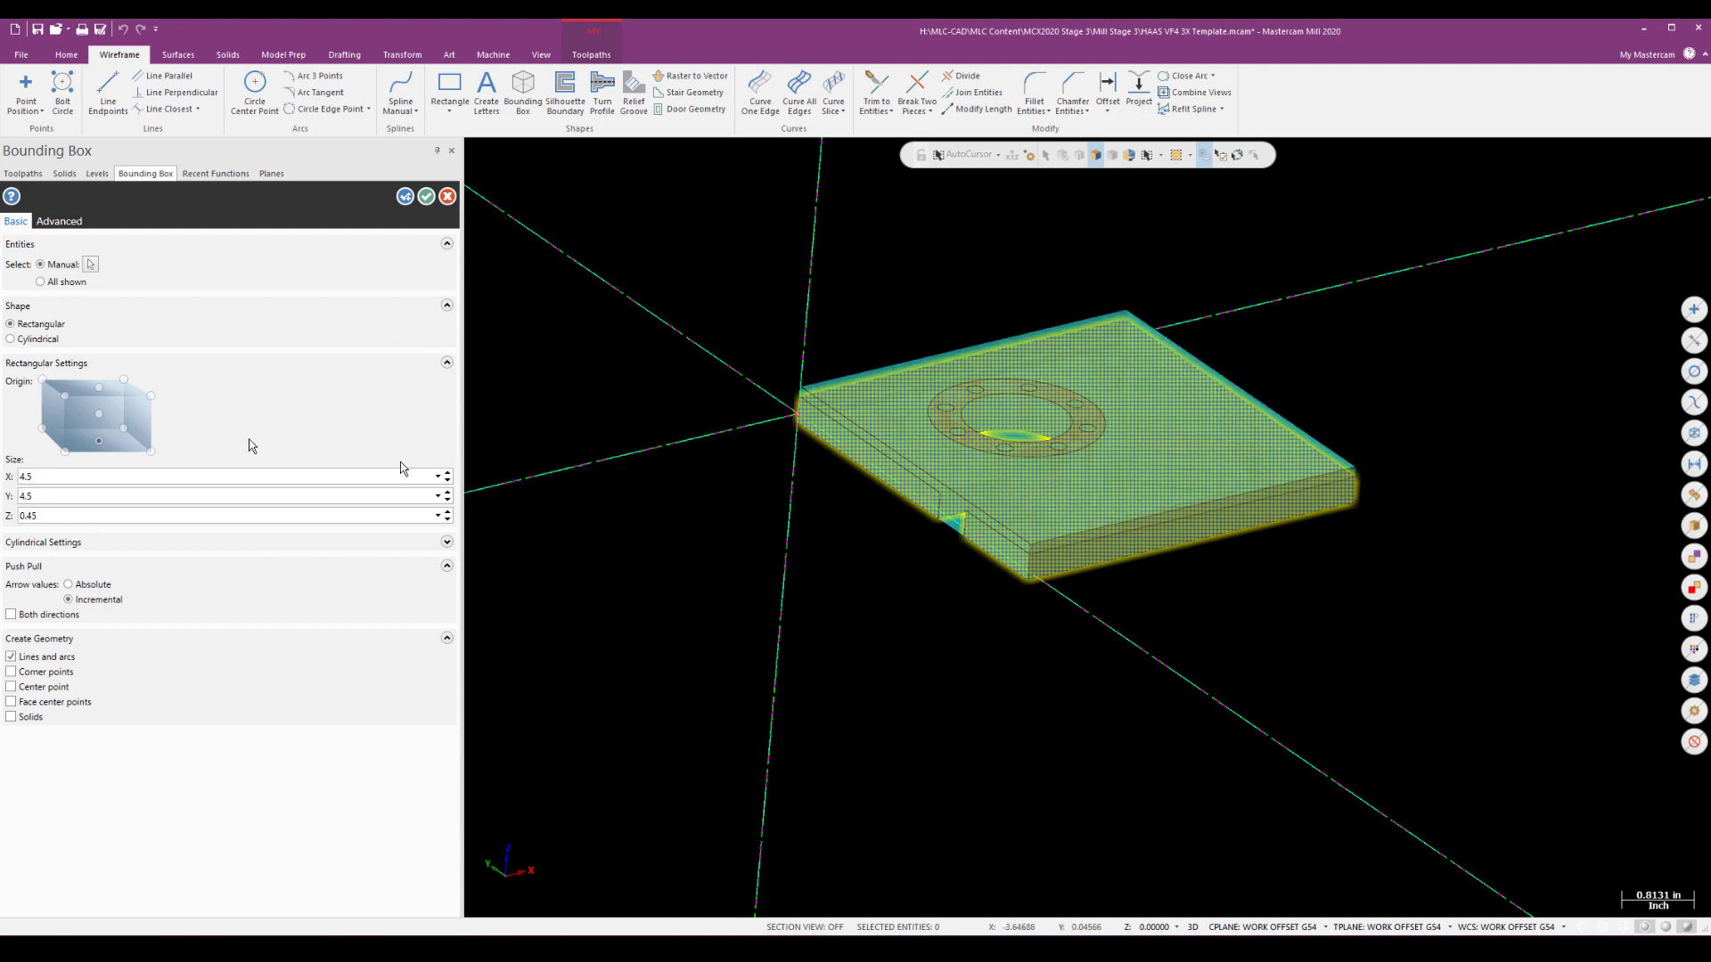
double_click(21, 516)
key(BackSpace)
text(0.5)
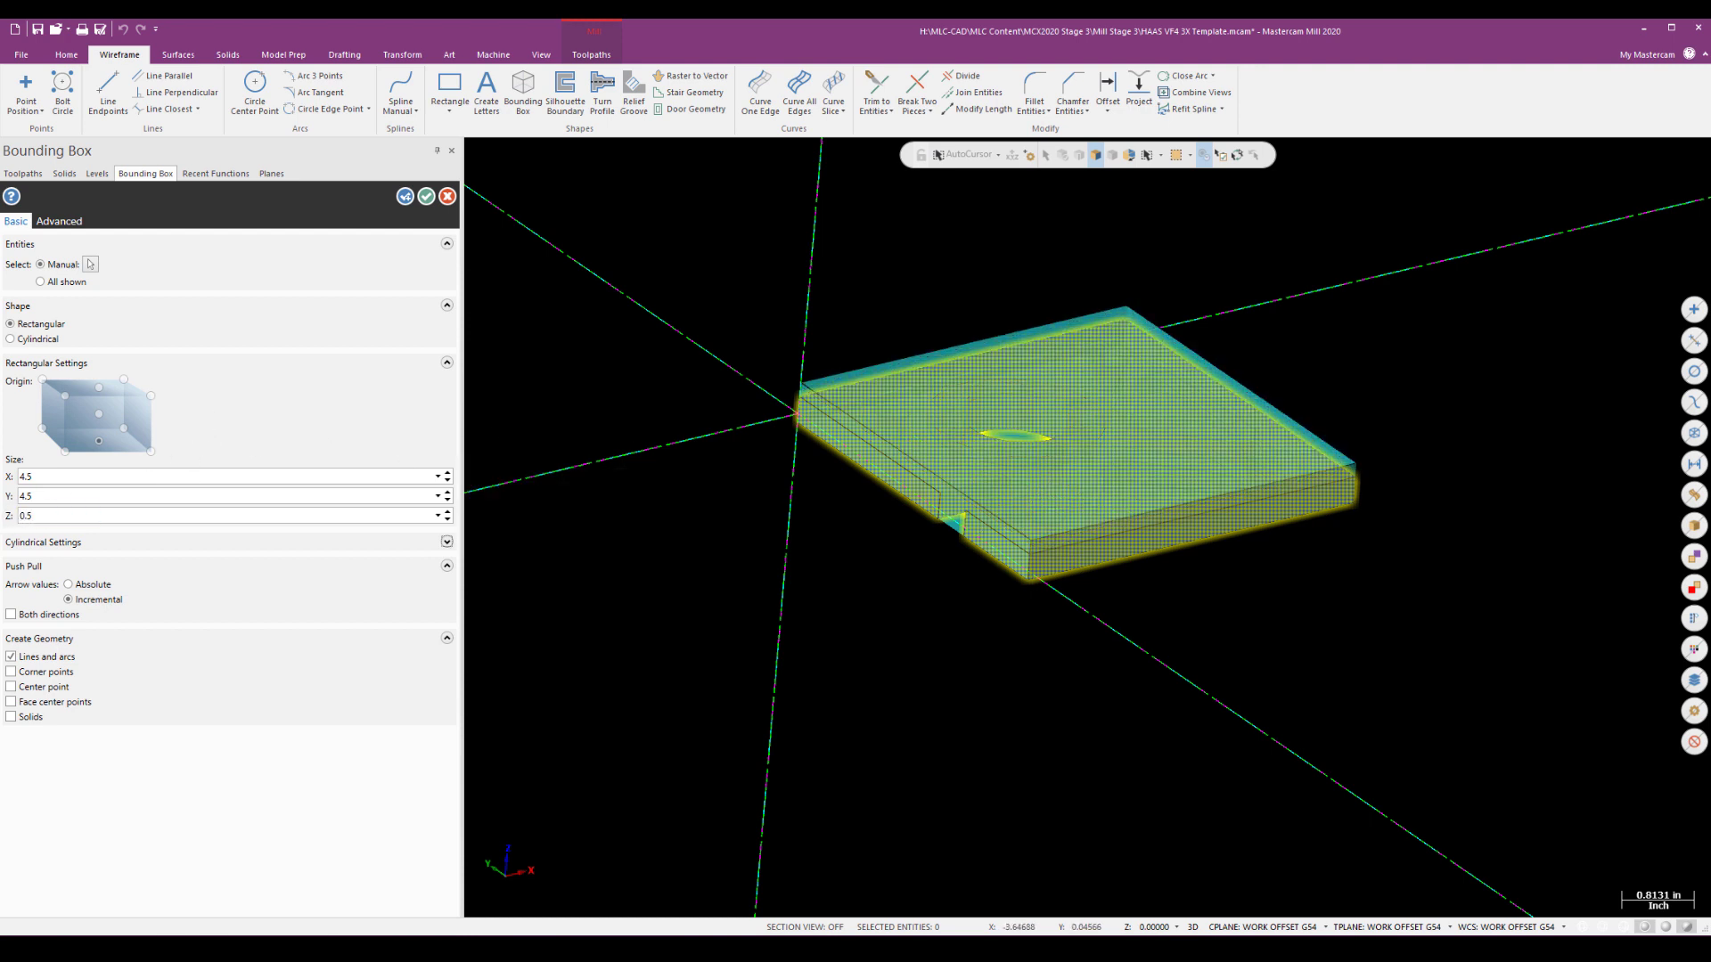
mouse_move(714, 612)
middle_down()
mouse_move(710, 552)
mouse_move(707, 609)
middle_up()
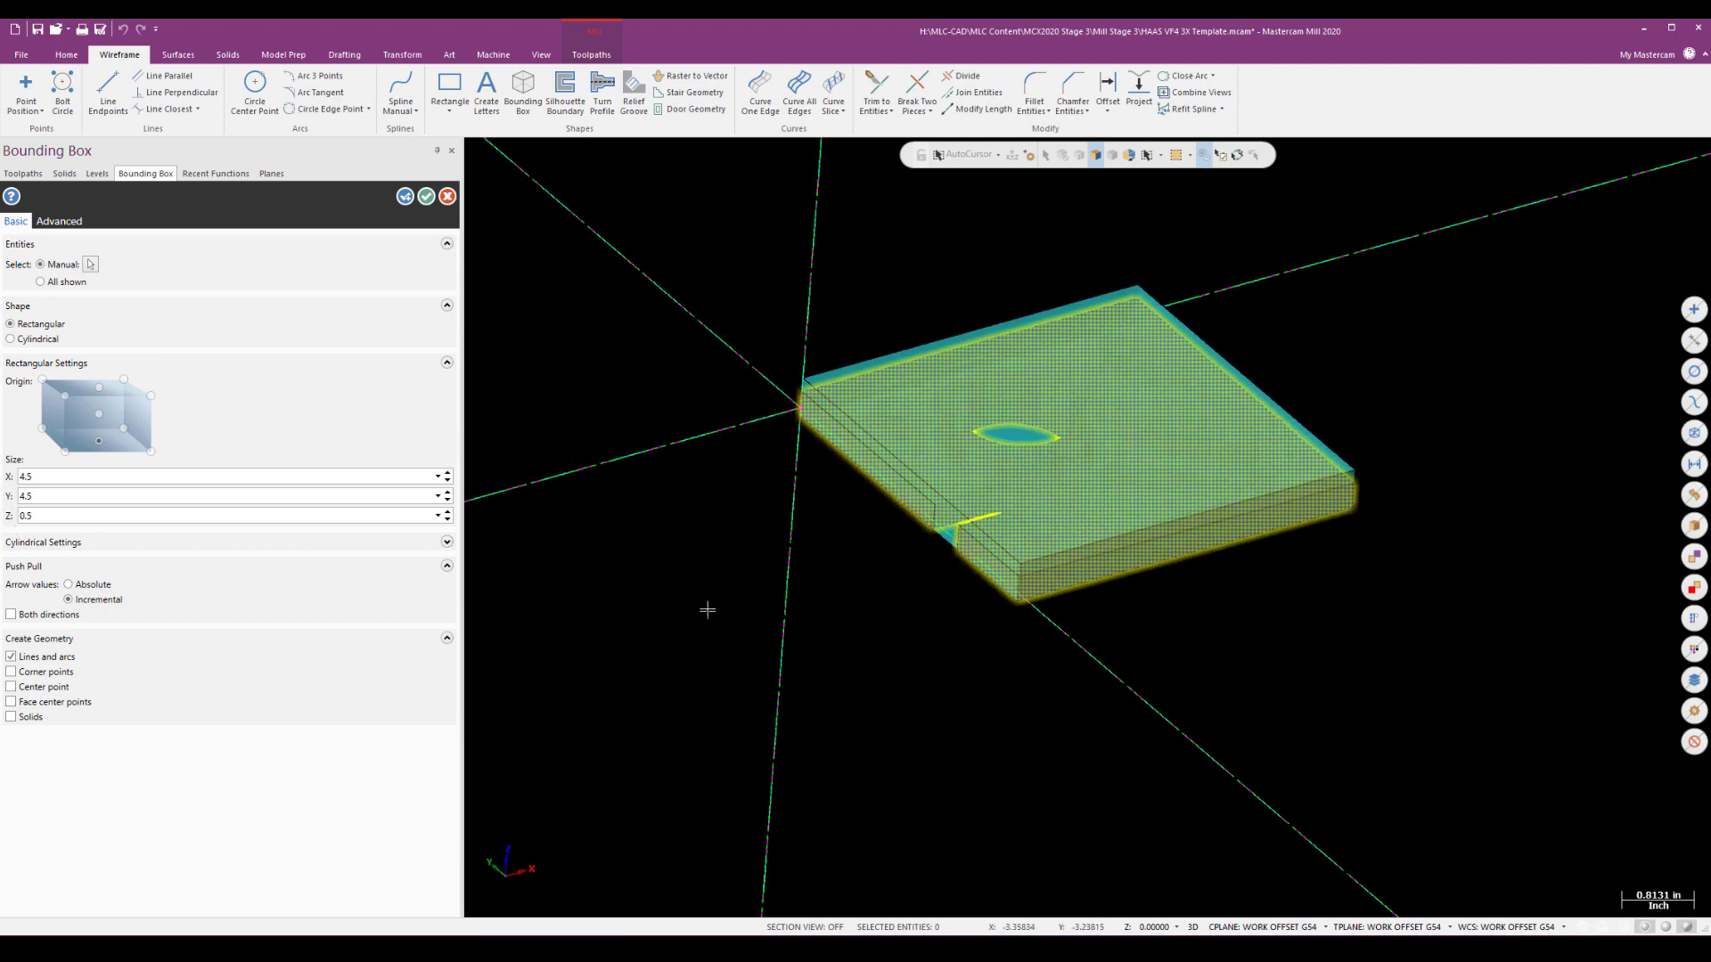
click(426, 198)
mouse_move(630, 505)
middle_down()
mouse_move(650, 473)
mouse_move(623, 469)
middle_up()
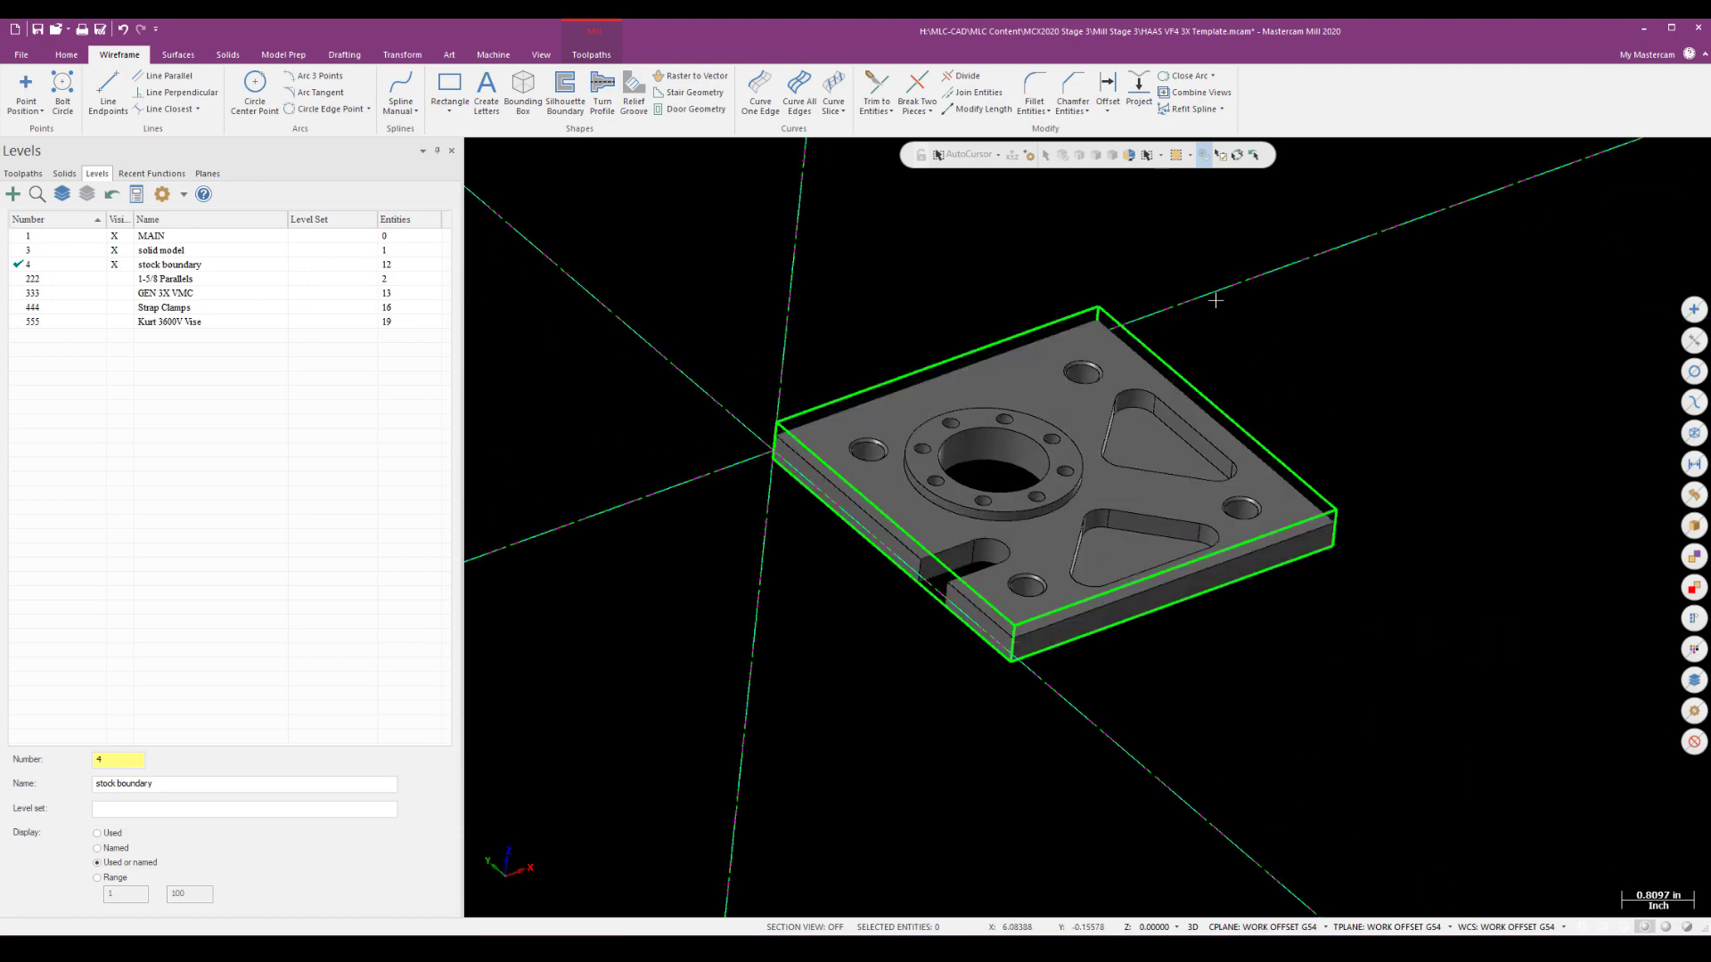
- From the Toolpaths manager, inspect the template tools in Tool Manager, then close it
click(23, 173)
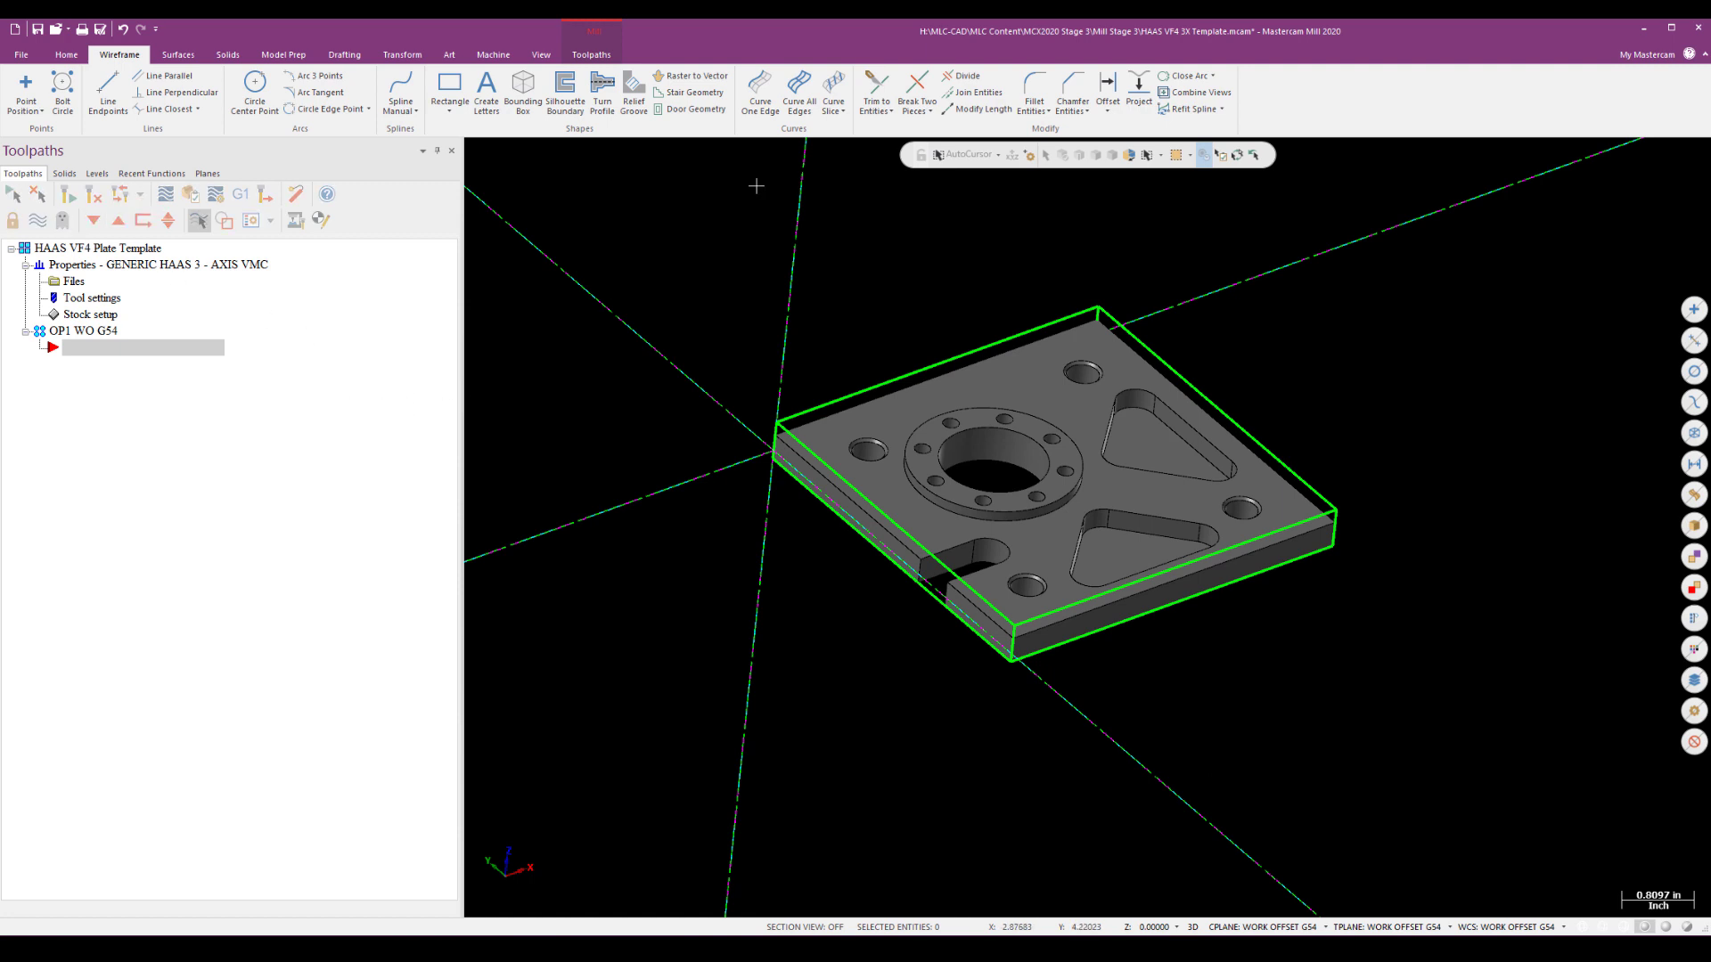
click(591, 55)
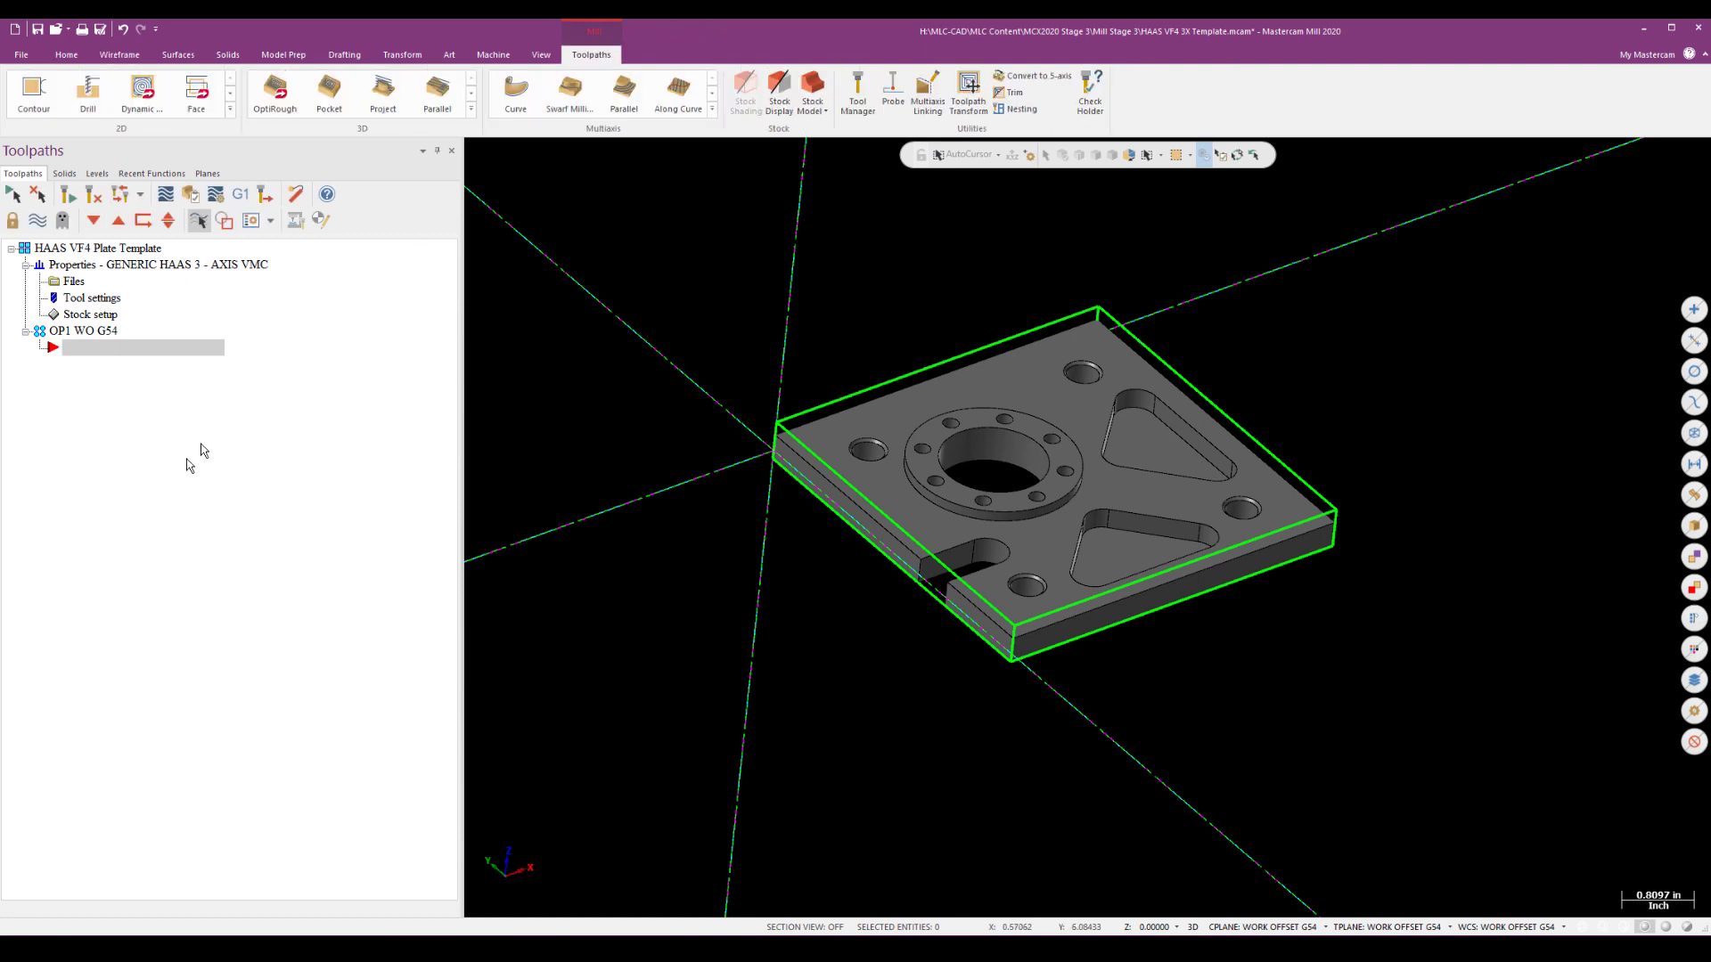
click(864, 96)
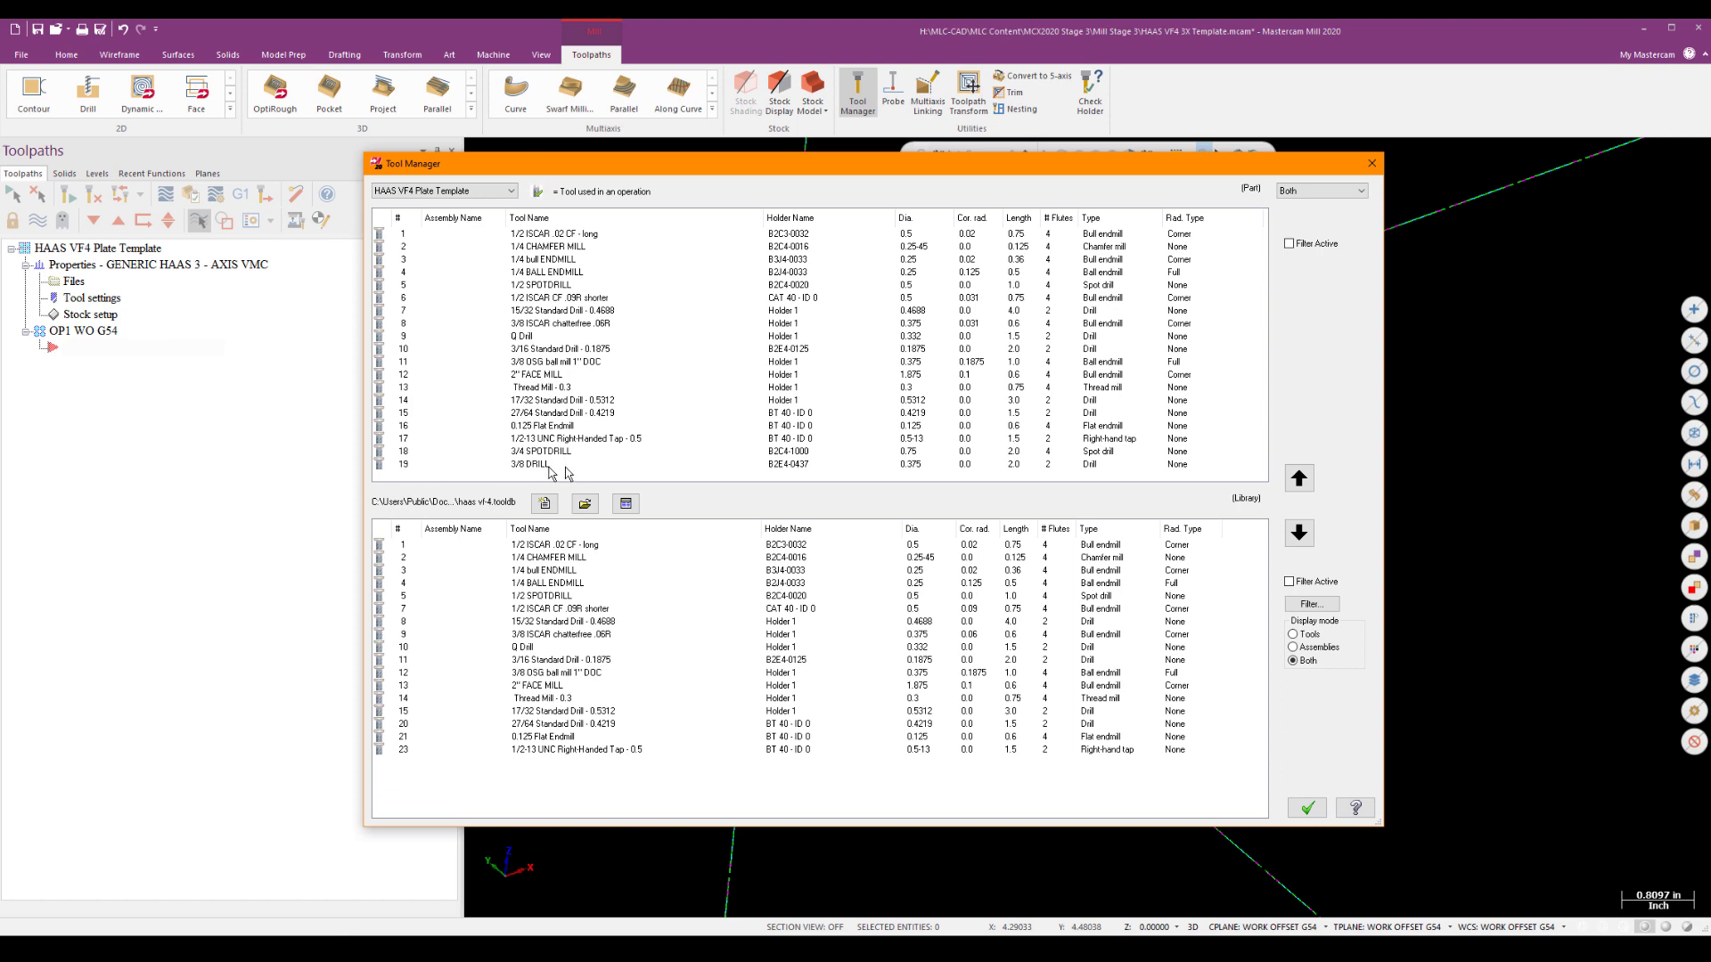
click(1371, 168)
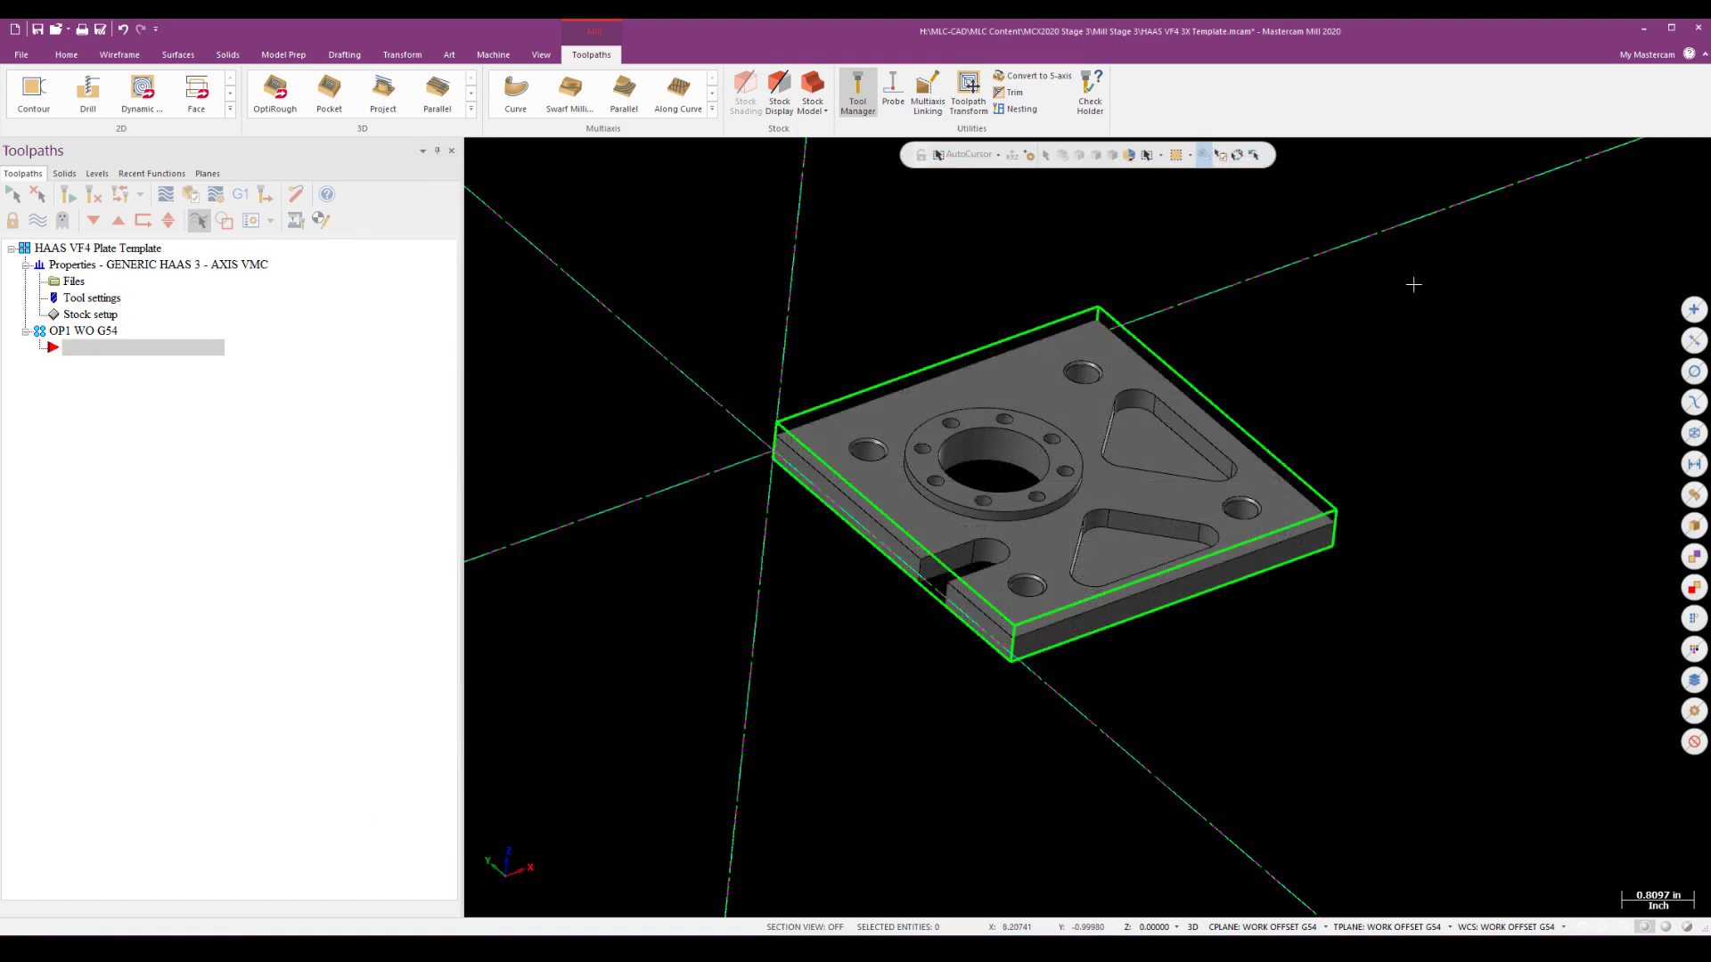